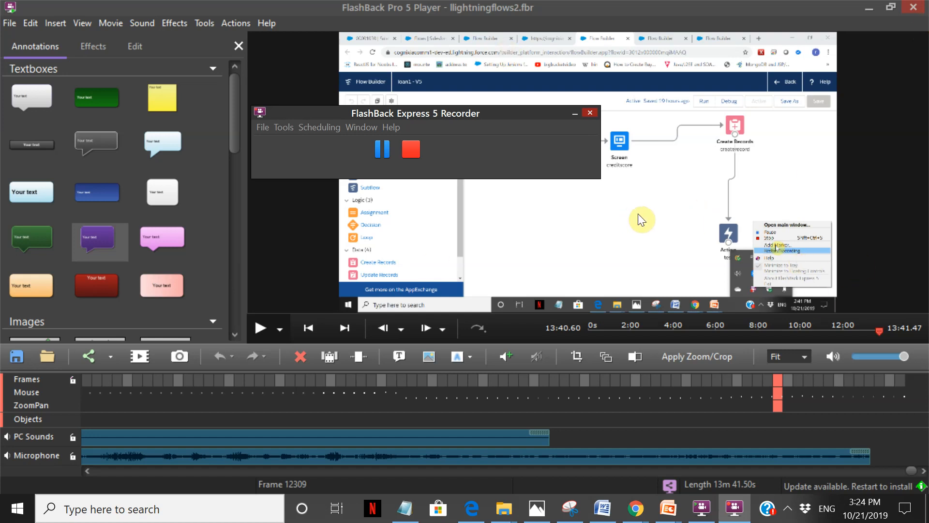
pyautogui.click(869, 8)
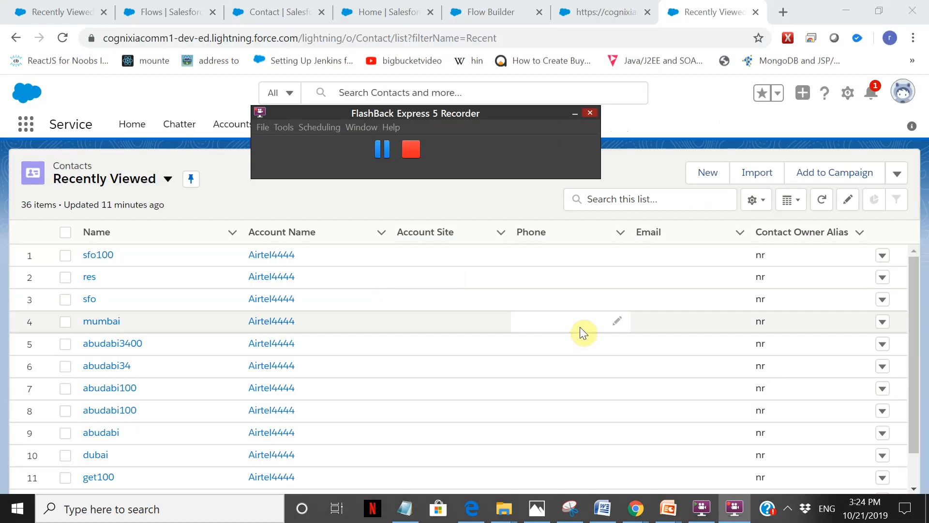
pyautogui.click(670, 123)
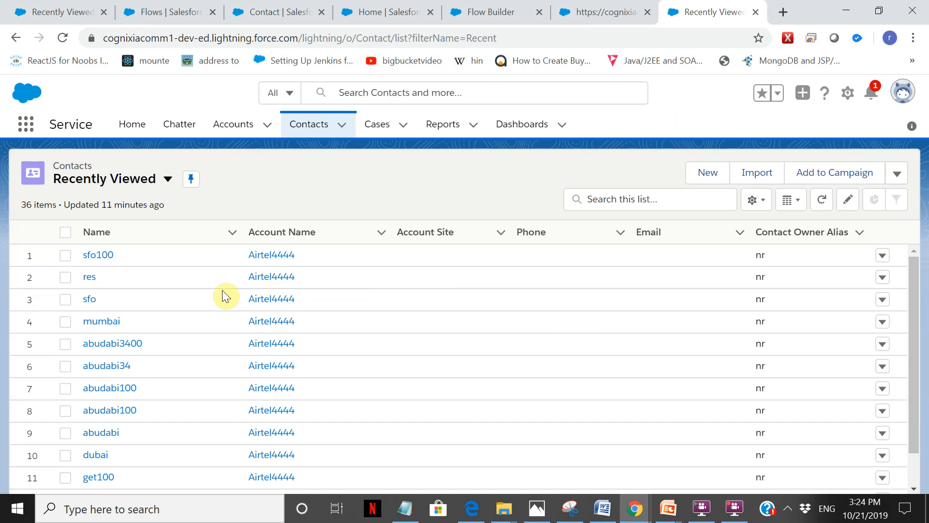
pyautogui.click(735, 508)
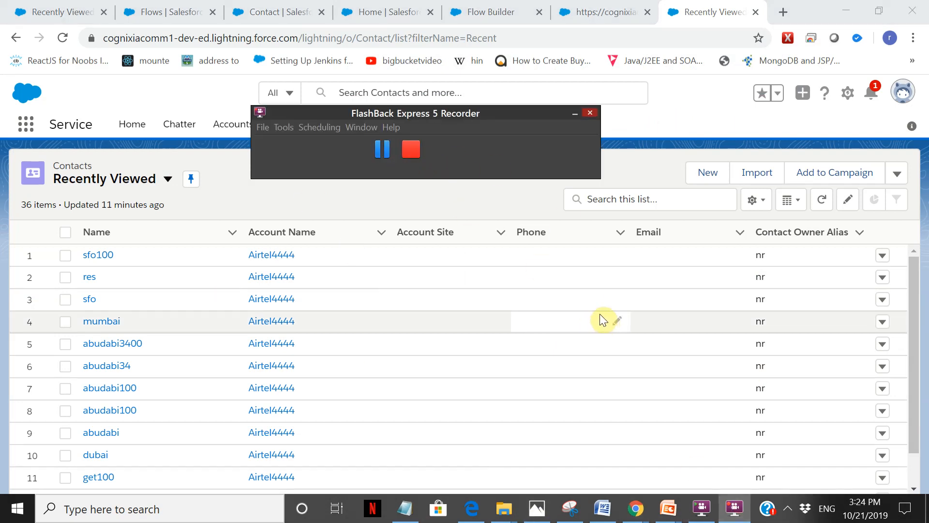
pyautogui.click(694, 106)
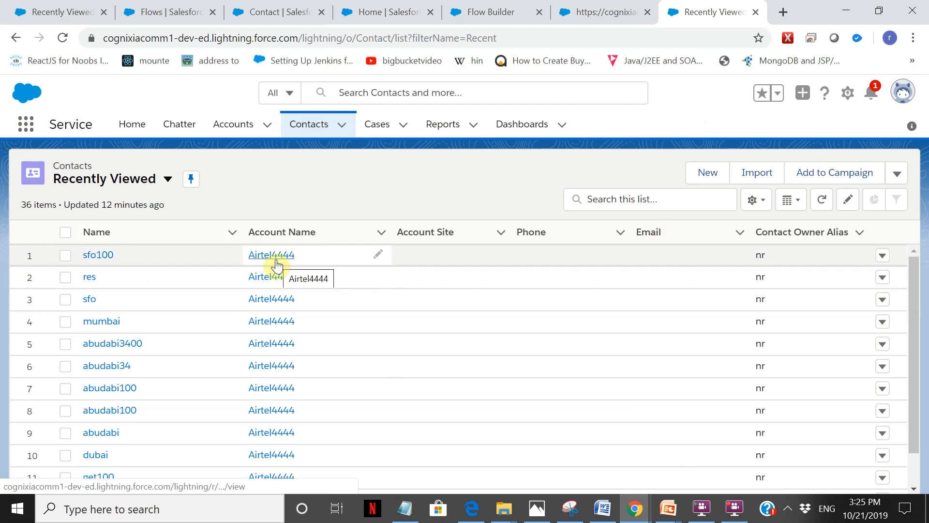
# Search Salesforce for "airtel" and open the Airtel1 account record.
pyautogui.click(385, 11)
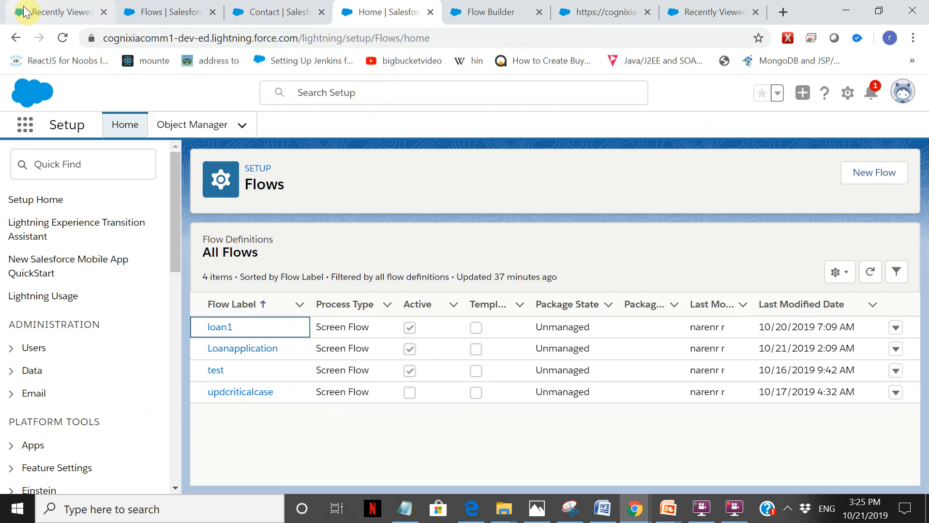
pyautogui.click(22, 9)
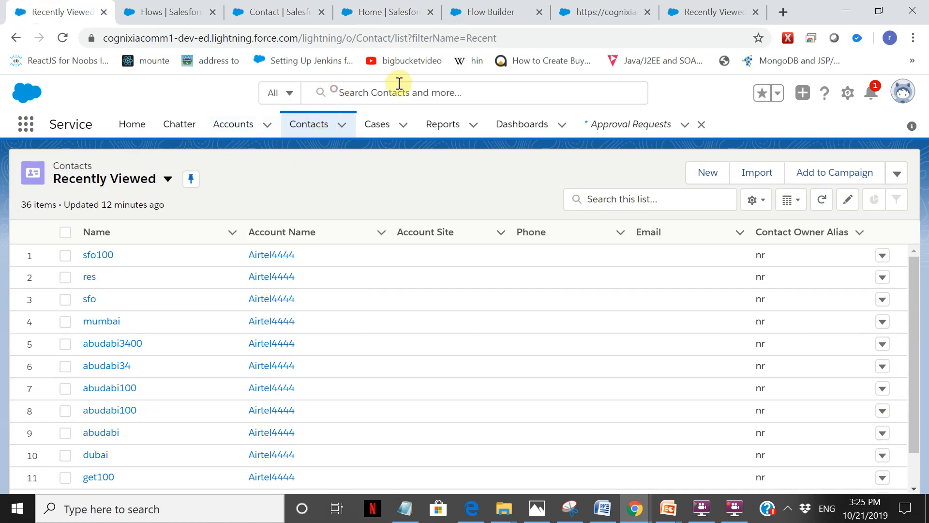
pyautogui.click(432, 97)
pyautogui.write('airtel')
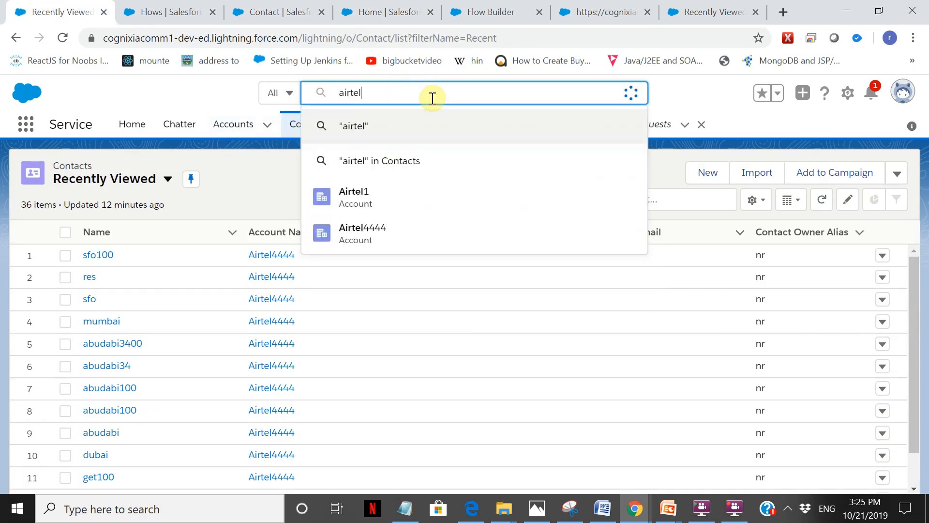
pyautogui.click(433, 212)
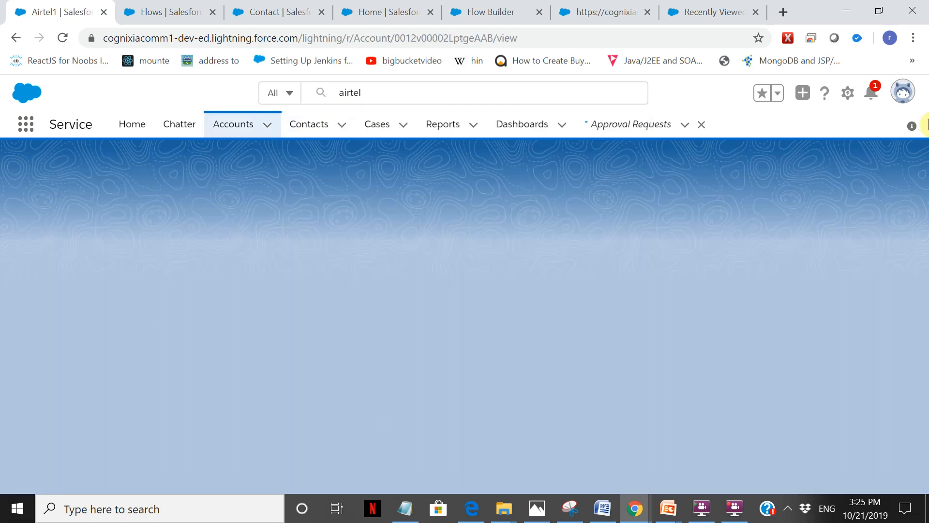
# Copy the Airtel1 record ID from the page address into the Notepad notes and label it airtel1.
pyautogui.click(407, 511)
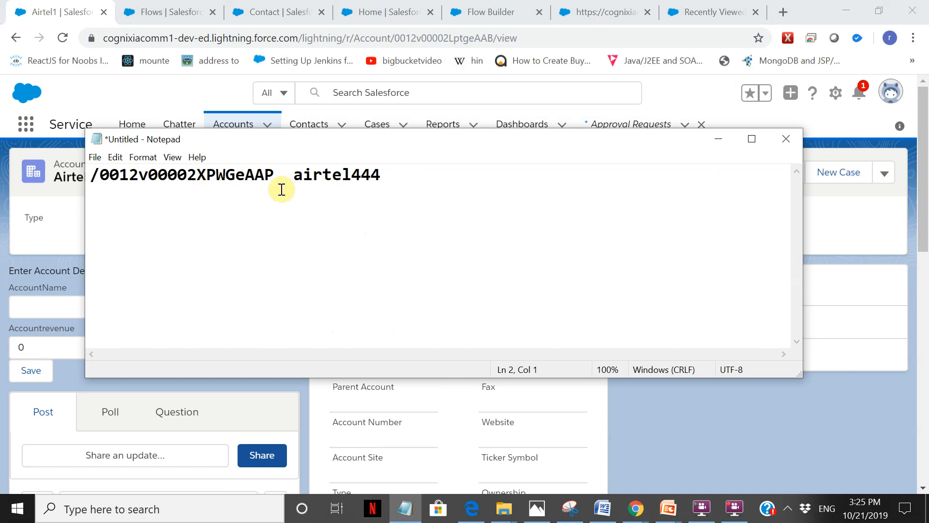
pyautogui.moveTo(396, 38); pyautogui.dragTo(495, 39)
pyautogui.hotkey('ctrl', 'c')
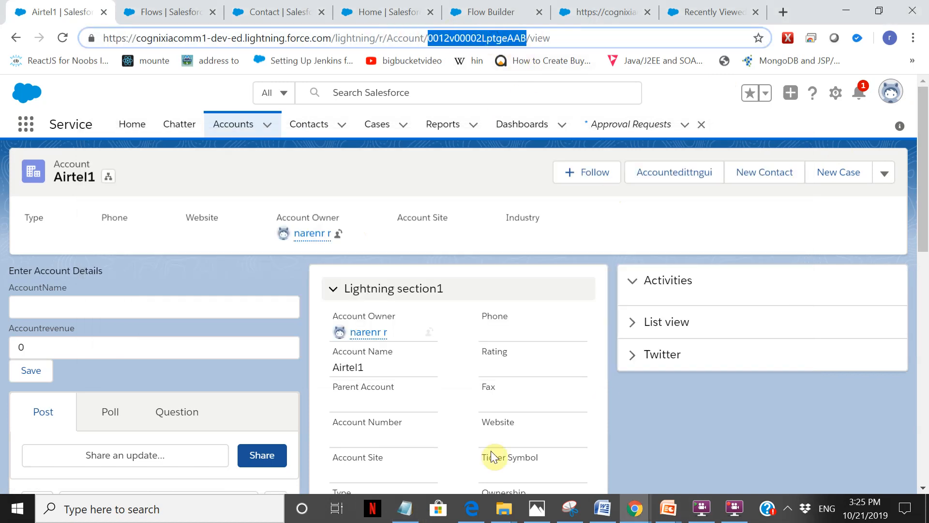
pyautogui.click(405, 508)
pyautogui.click(453, 174)
pyautogui.press('Return')
pyautogui.press('Return')
pyautogui.hotkey('ctrl', 'v')
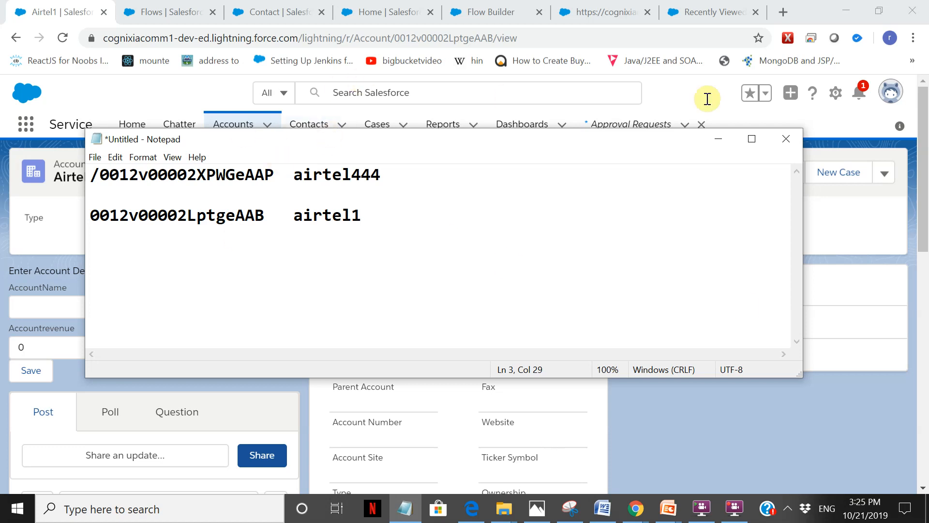
pyautogui.click(684, 92)
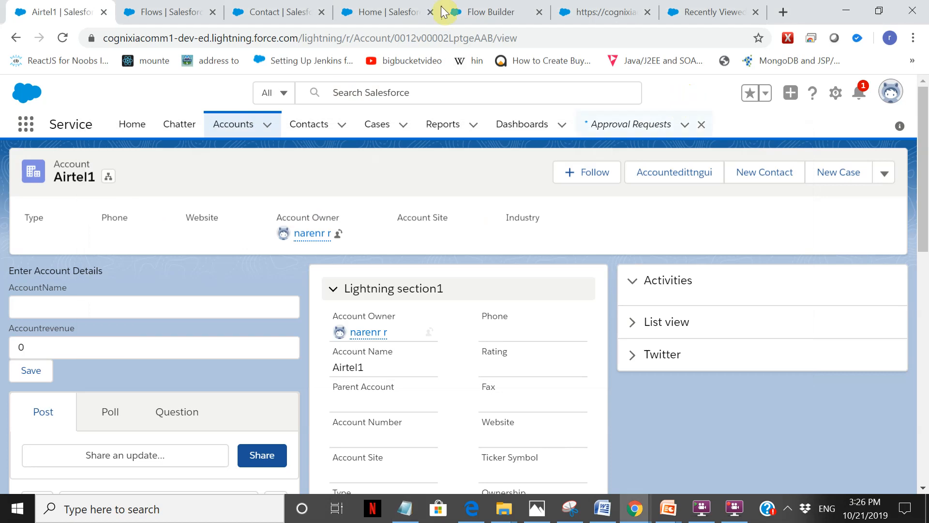
# Open the Recently Viewed contacts list in the Service app in place of the Airtel1 account record.
pyautogui.click(382, 12)
pyautogui.click(280, 9)
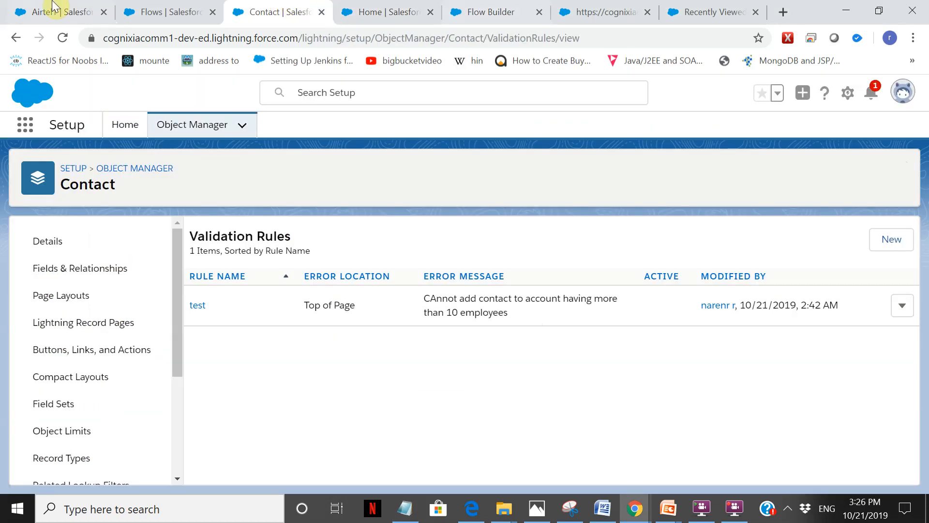
pyautogui.click(593, 12)
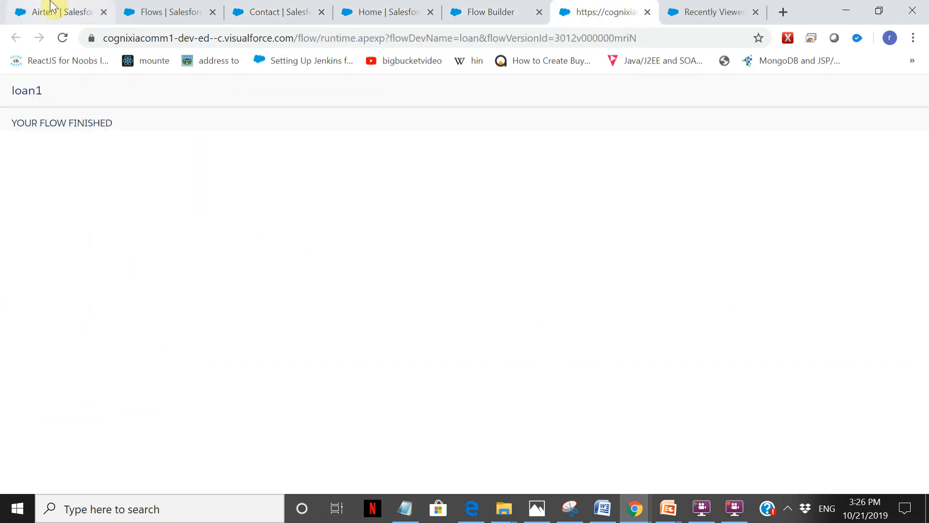
pyautogui.click(52, 9)
pyautogui.click(324, 125)
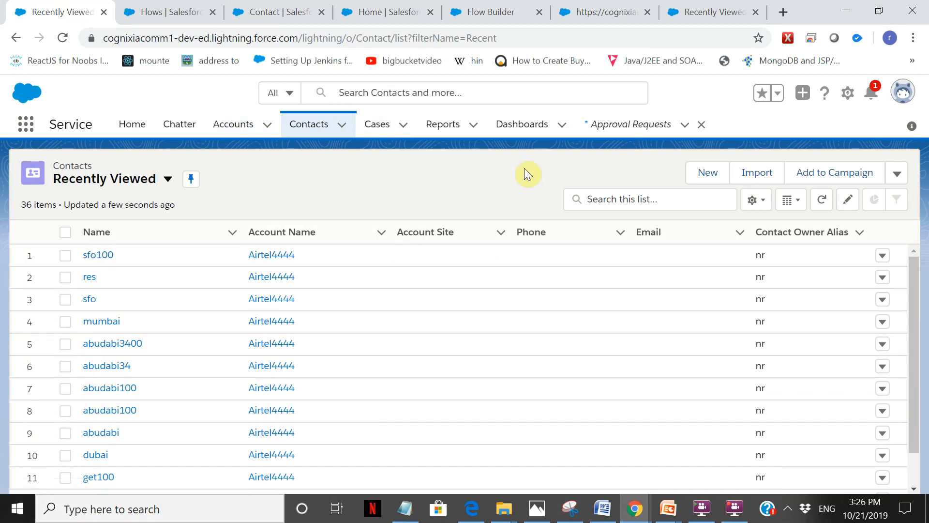
# Leave the loan1 flow in Flow Builder without saving and return to the Flows list in Setup.
pyautogui.click(516, 7)
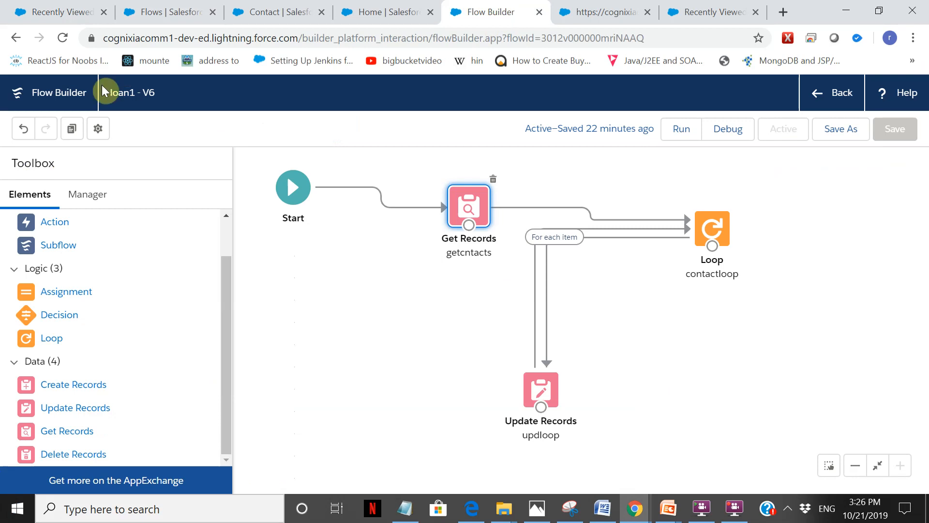
pyautogui.click(859, 89)
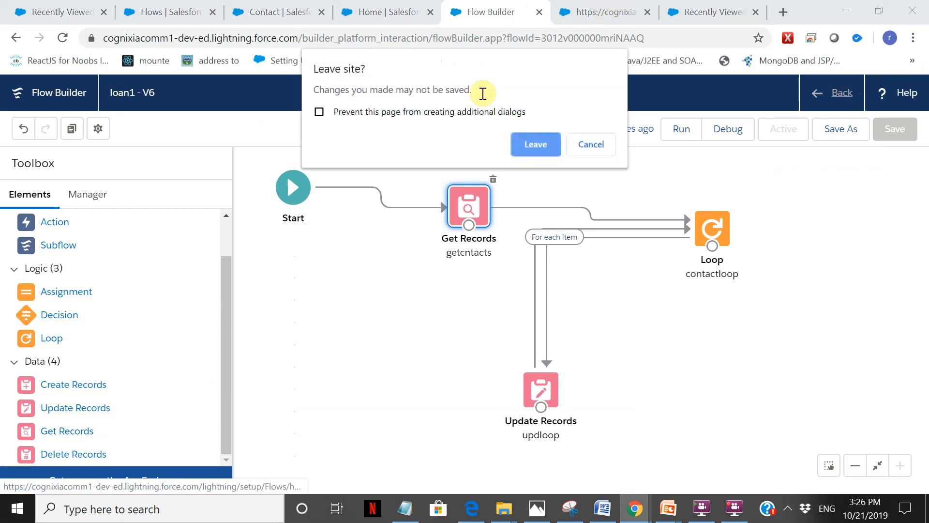
pyautogui.click(552, 145)
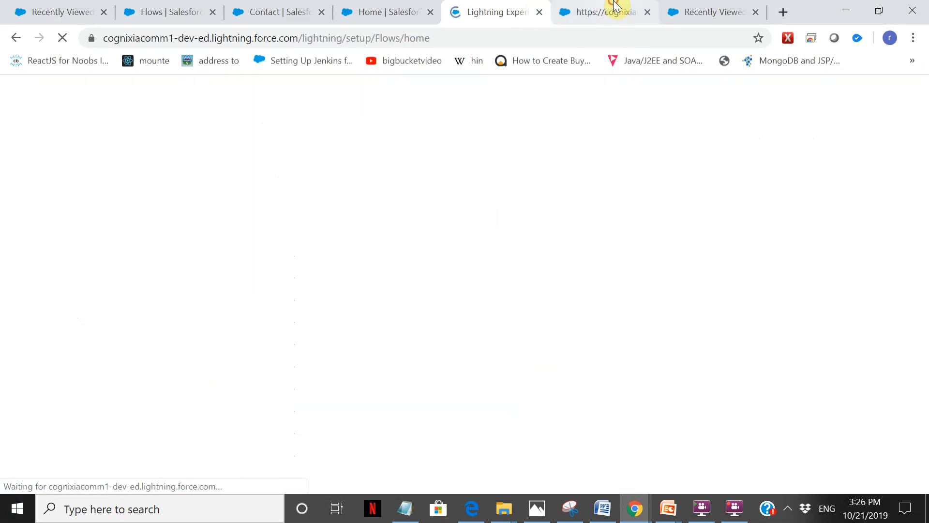
pyautogui.click(617, 8)
pyautogui.click(518, 9)
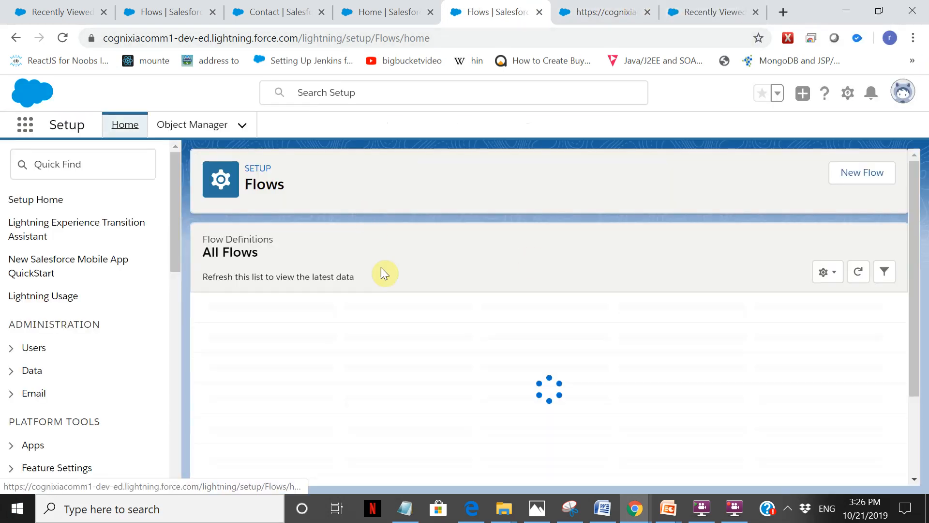
# Create a new flow of the type Autolaunched Flow.
pyautogui.click(882, 179)
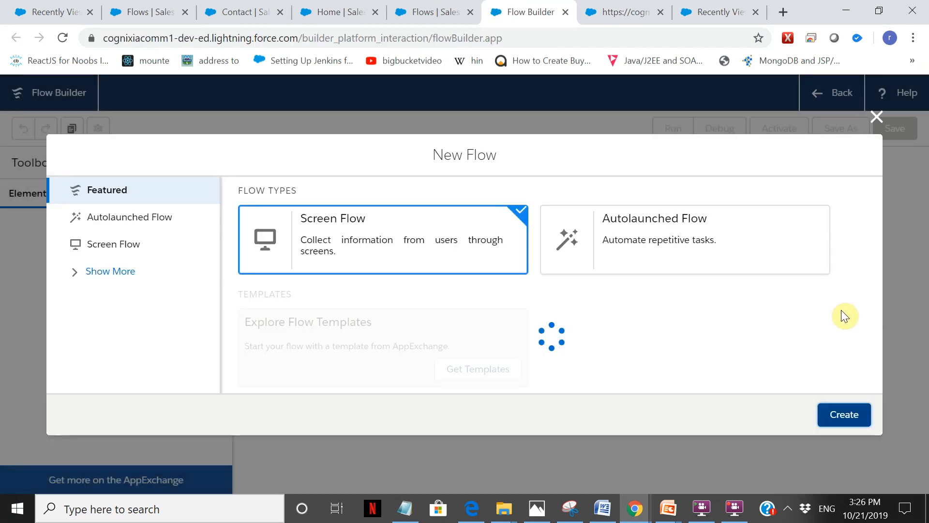
pyautogui.click(659, 248)
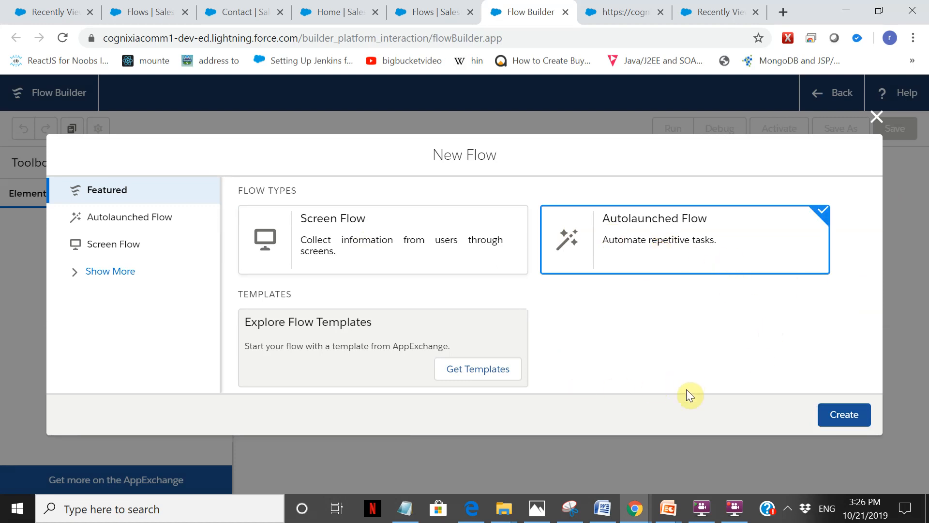
pyautogui.click(841, 425)
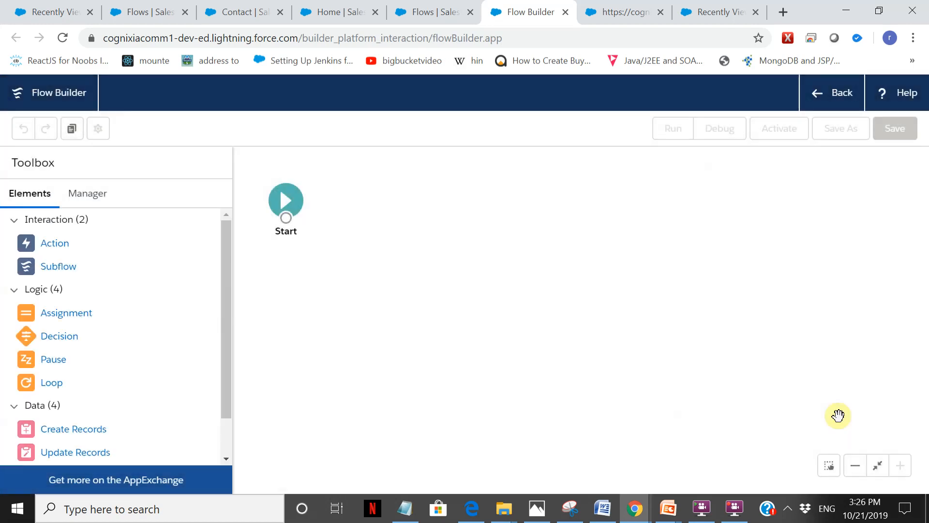
# Add a Get Records element to the canvas near Start and label it Getcontacts, with the same API name.
pyautogui.moveTo(225, 257); pyautogui.dragTo(237, 310)
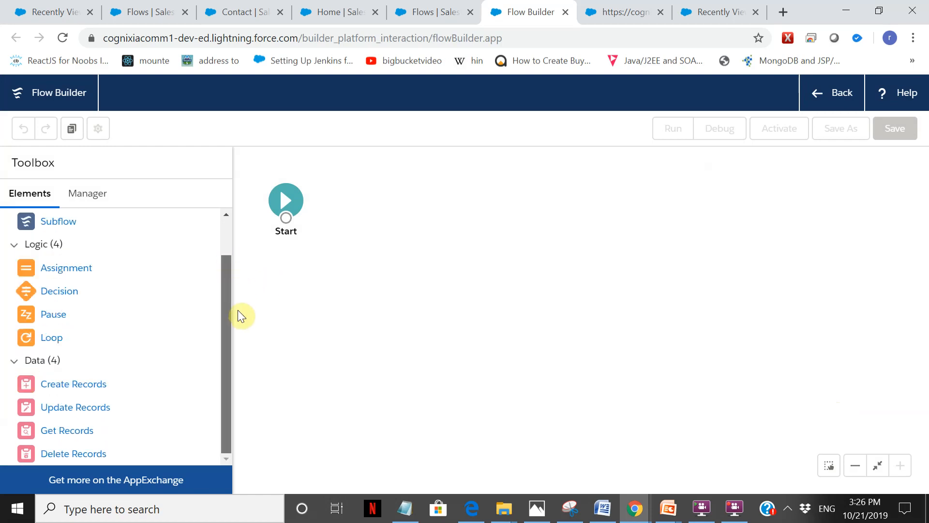
pyautogui.moveTo(63, 431); pyautogui.dragTo(408, 190)
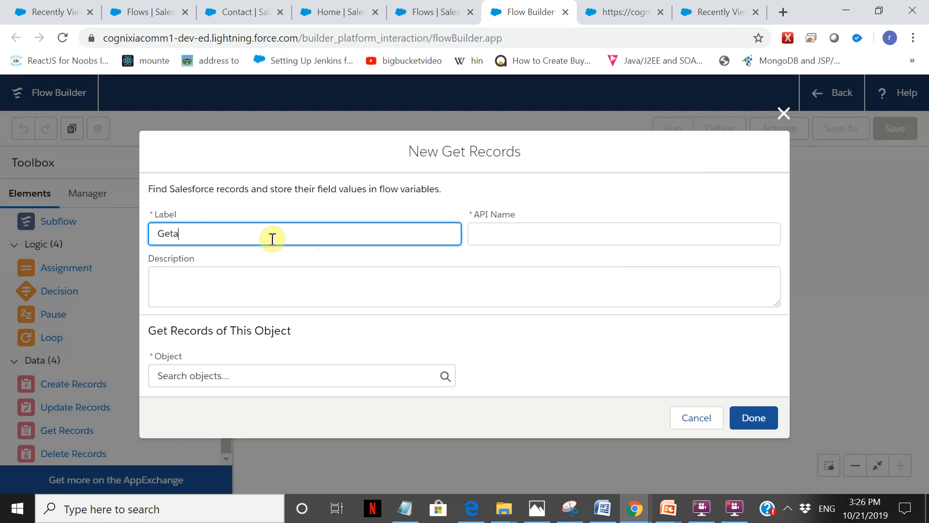
pyautogui.write('Getcontacts')
pyautogui.press('Tab')
pyautogui.press('Tab')
# Set the object of the Getcontacts element to Contact.
pyautogui.click(280, 370)
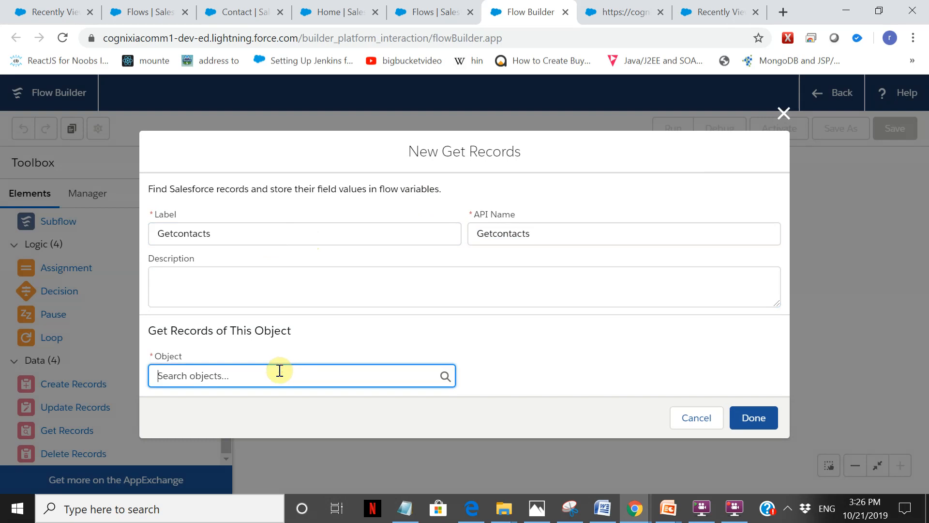
pyautogui.write('Co')
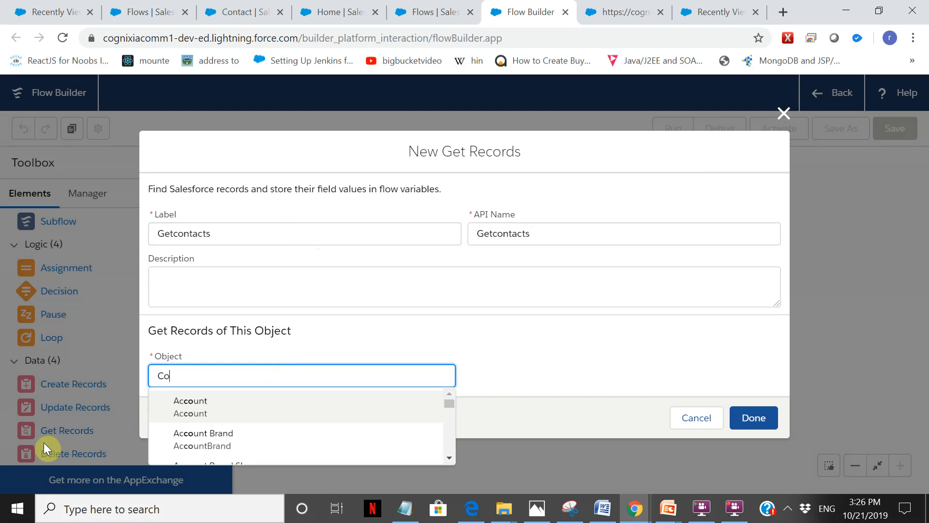
pyautogui.write('ntact')
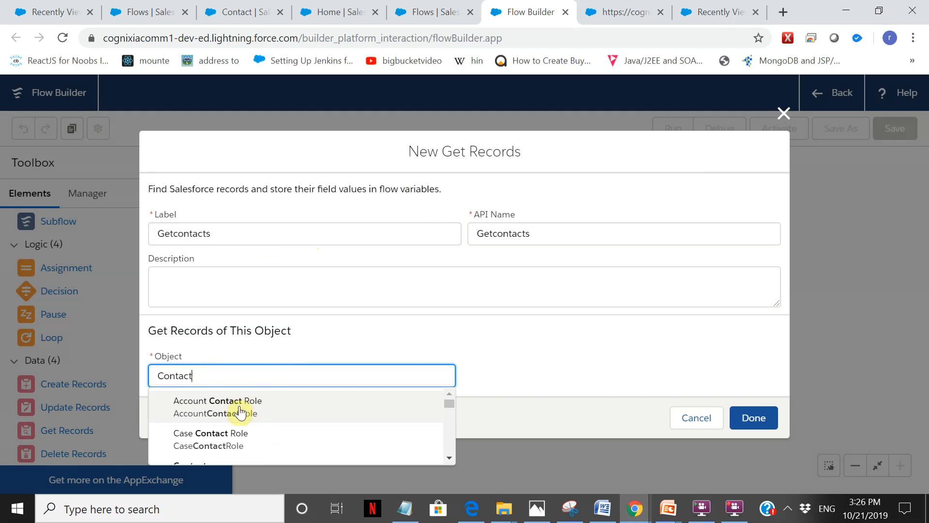
pyautogui.scroll(-2, 223, 411)
pyautogui.click(208, 404)
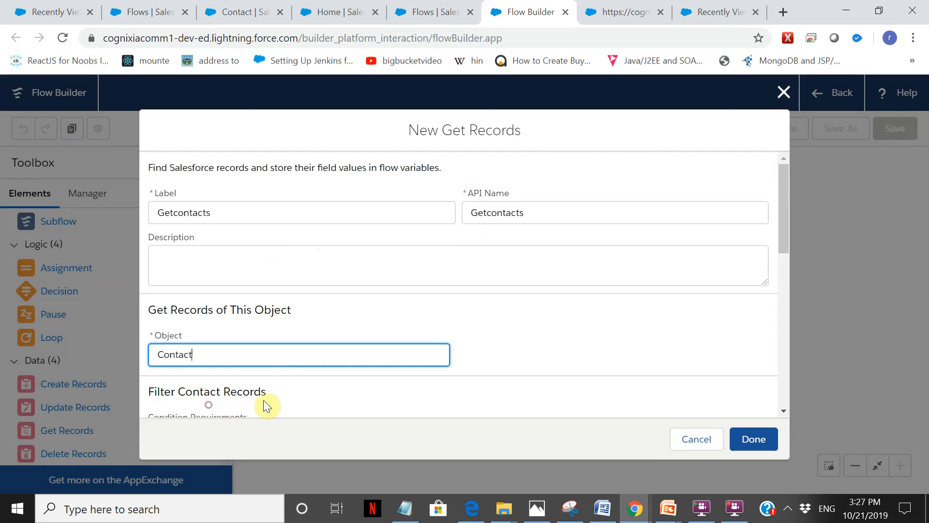
# Keep the contact filter at Conditions are Met and define a condition on the AccountId field with the Equals operator.
pyautogui.moveTo(788, 188); pyautogui.dragTo(789, 250)
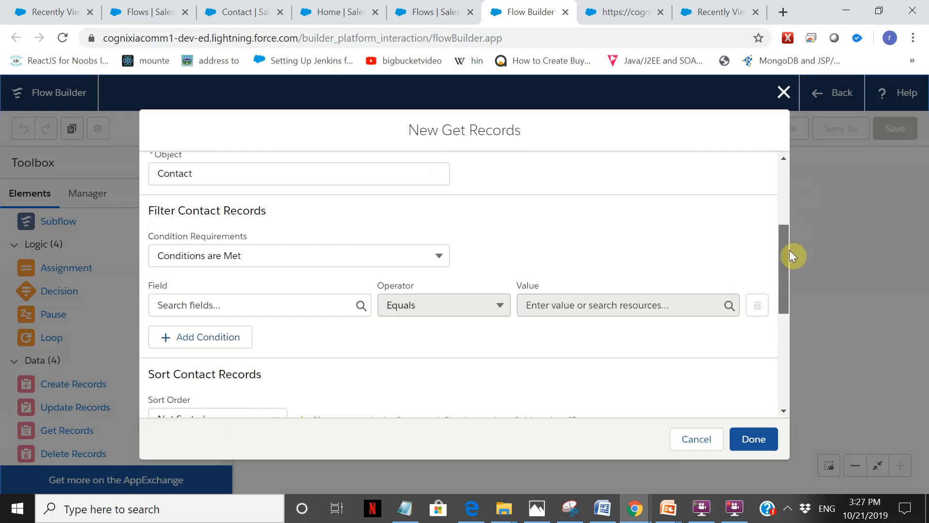
pyautogui.click(309, 254)
pyautogui.click(309, 254)
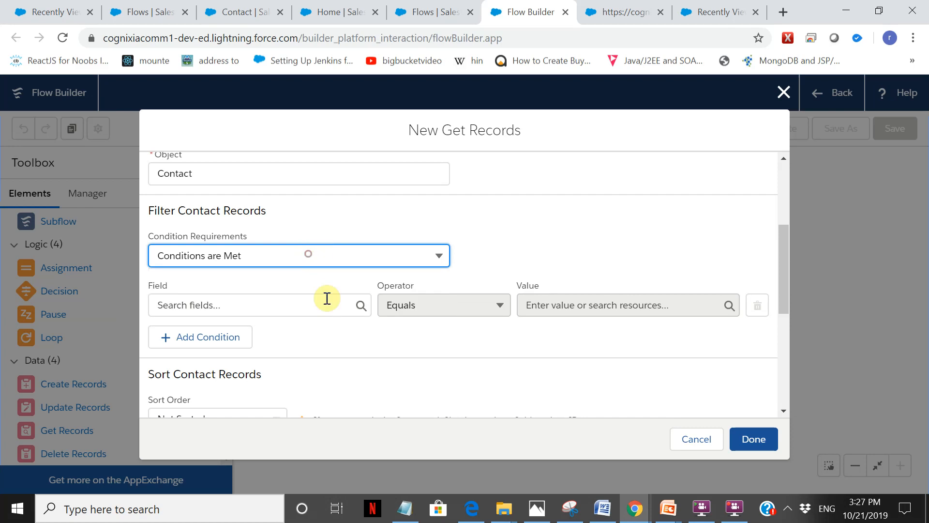
pyautogui.click(311, 252)
pyautogui.doubleClick(311, 251)
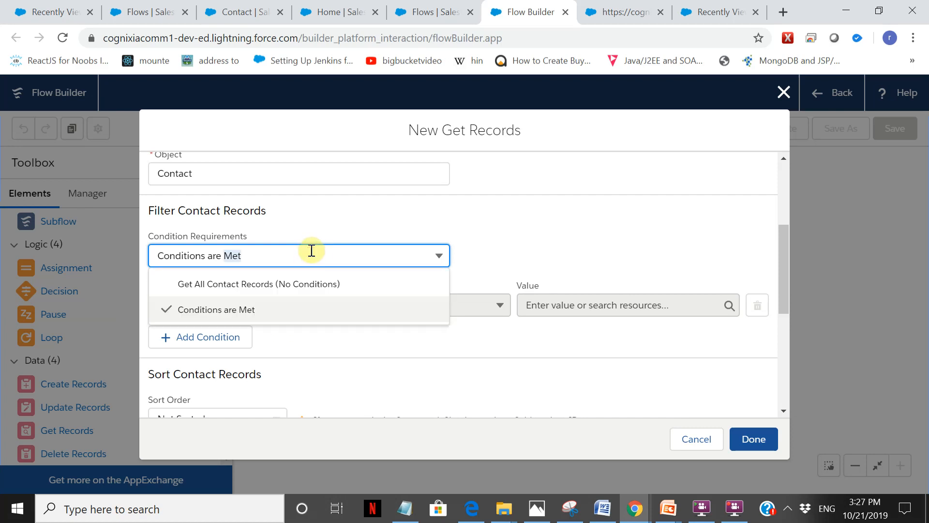
pyautogui.click(282, 307)
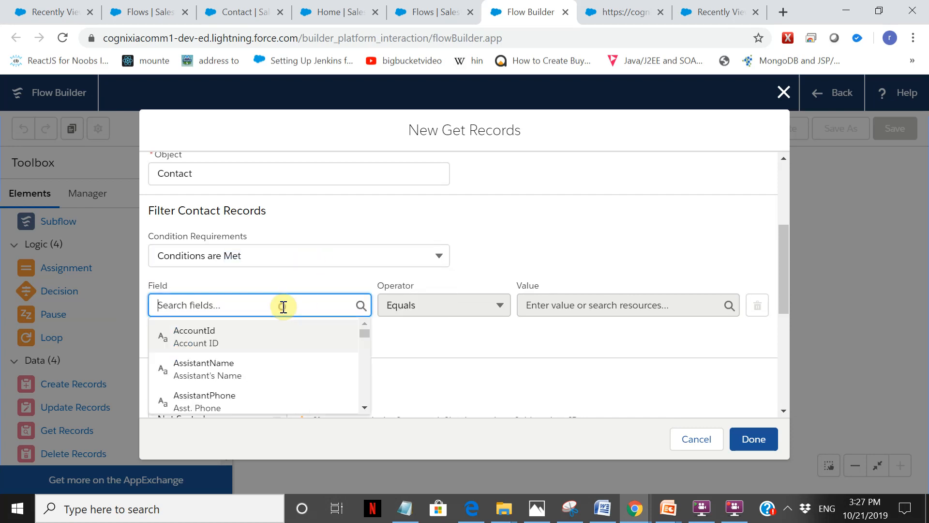
pyautogui.click(278, 341)
pyautogui.click(591, 307)
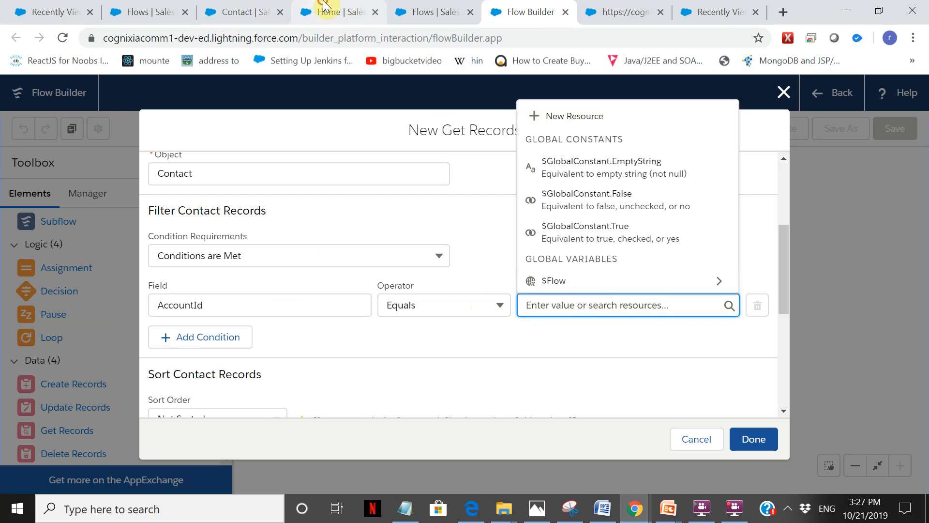
# Open the Airtel4444 account record from the sfo100 row of the Recently Viewed contacts list.
pyautogui.click(252, 10)
pyautogui.click(164, 10)
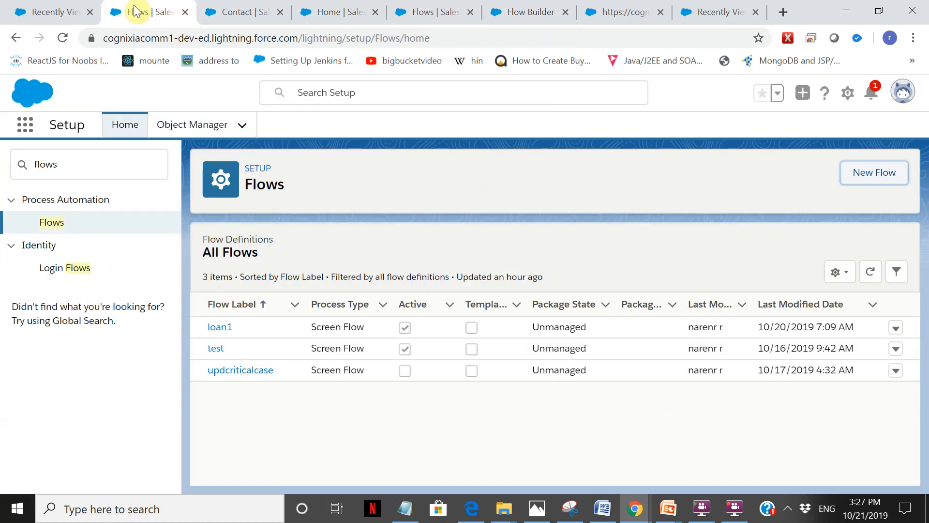
pyautogui.click(50, 11)
pyautogui.click(274, 257)
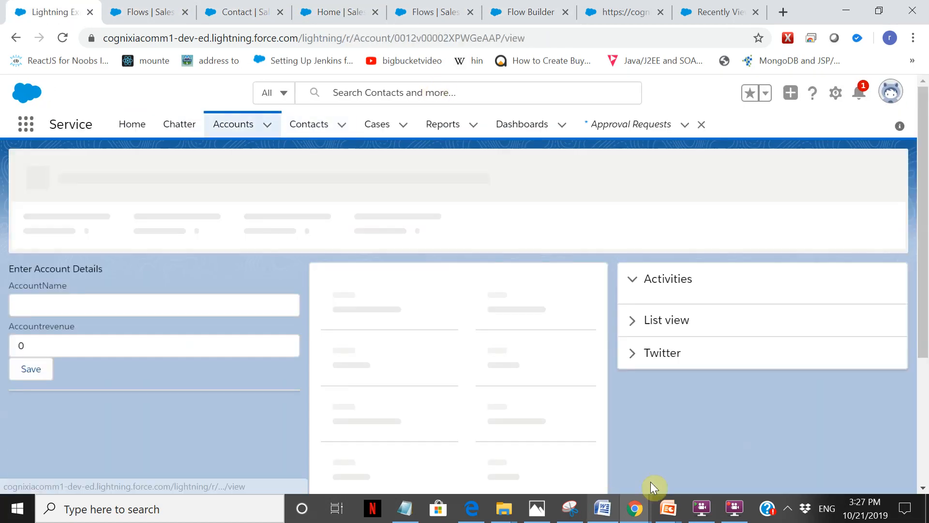
# Copy the airtel444 account ID without its leading slash from Notepad into the AccountId condition's value in the Get Records element.
pyautogui.click(405, 508)
pyautogui.click(279, 175)
pyautogui.moveTo(279, 175); pyautogui.dragTo(94, 177)
pyautogui.hotkey('ctrl', 'c')
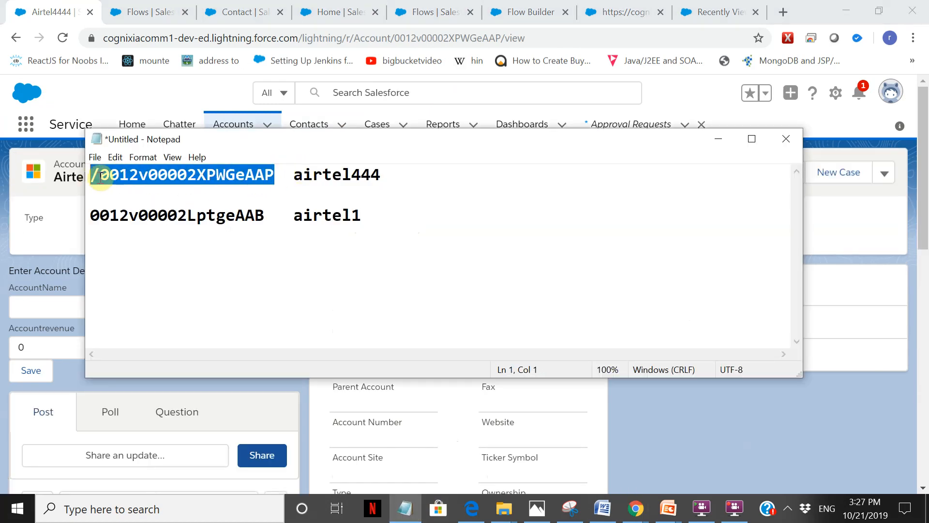
pyautogui.click(572, 12)
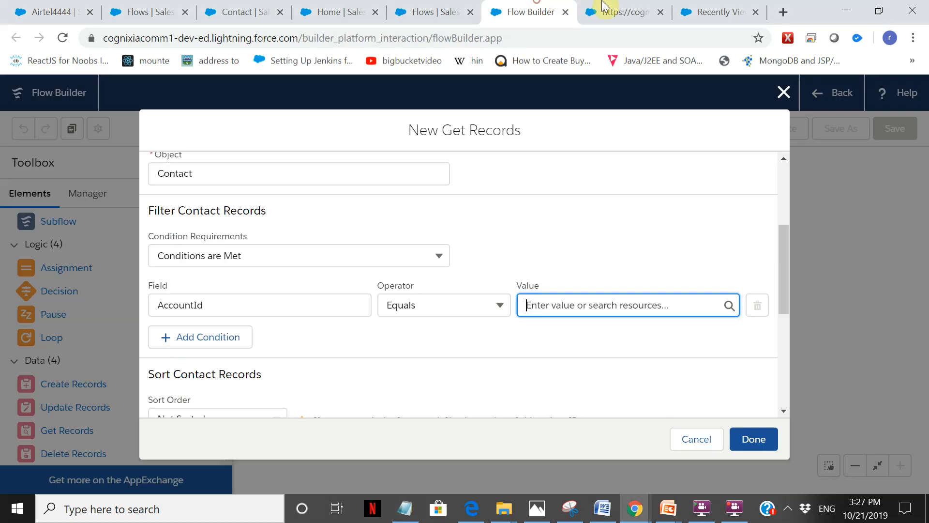
pyautogui.hotkey('ctrl', 'v')
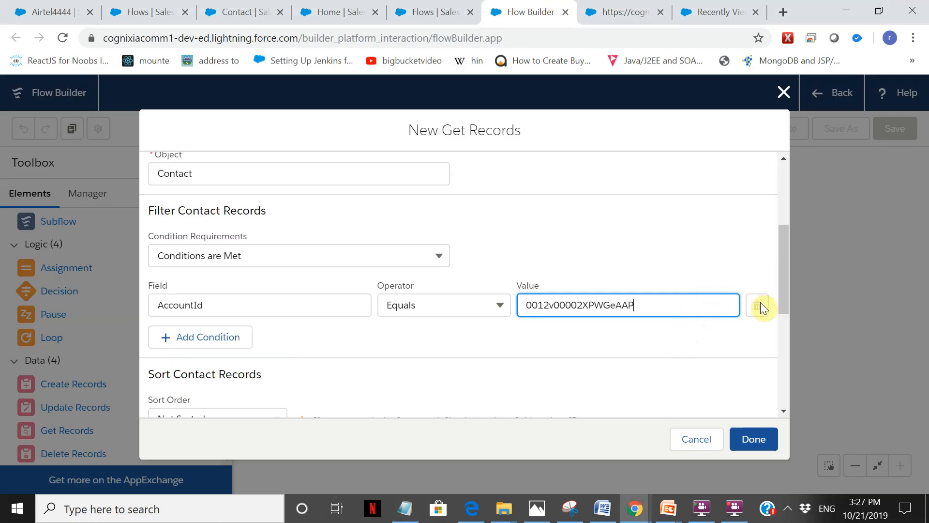
# Set the Get Records element to store all records and add AccountId as a contact field to store.
pyautogui.moveTo(785, 265); pyautogui.dragTo(786, 300)
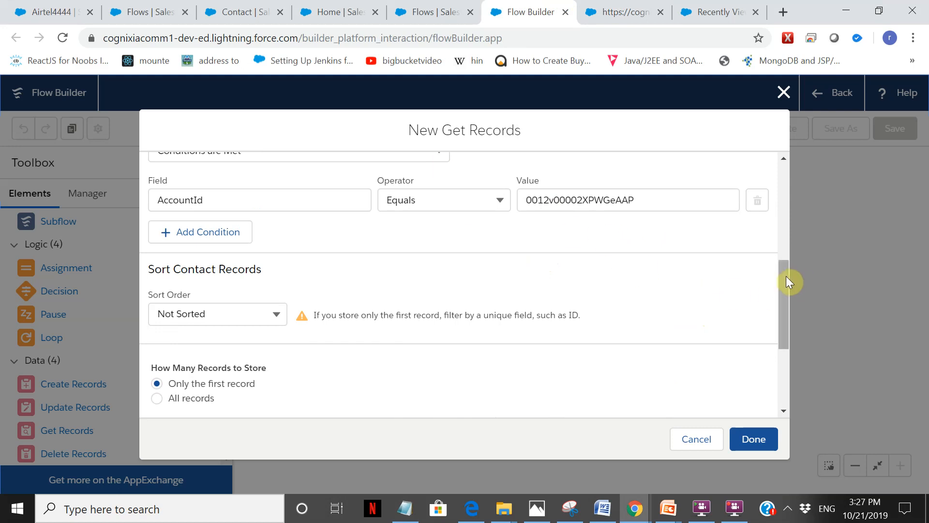
pyautogui.moveTo(785, 278); pyautogui.dragTo(787, 321)
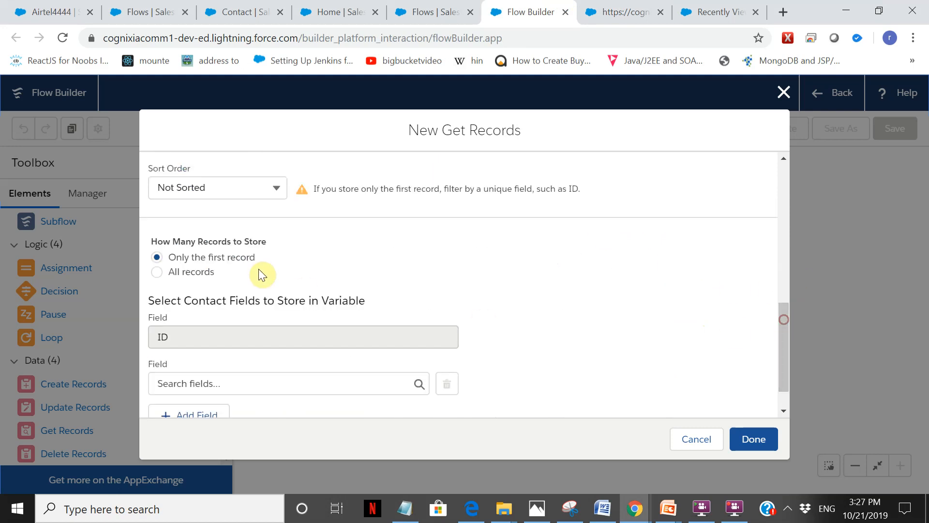
pyautogui.click(190, 273)
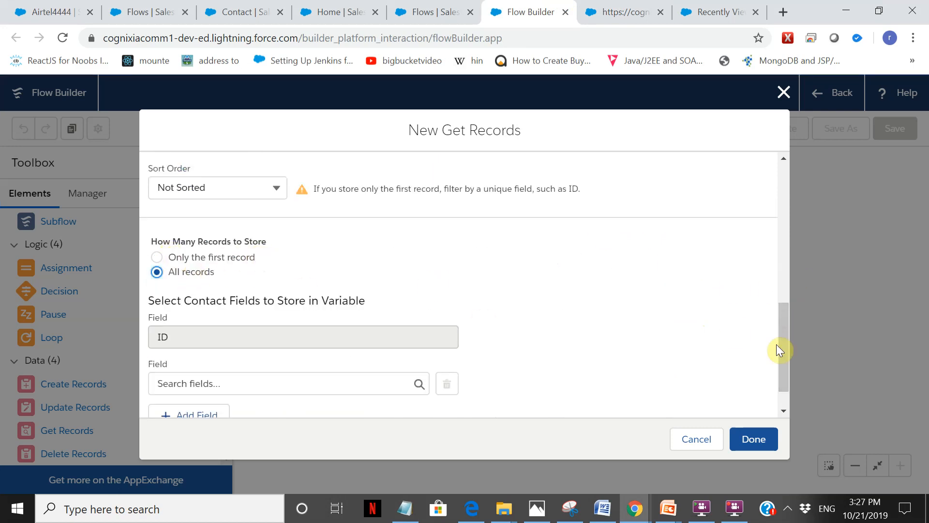
pyautogui.moveTo(783, 319); pyautogui.dragTo(790, 351)
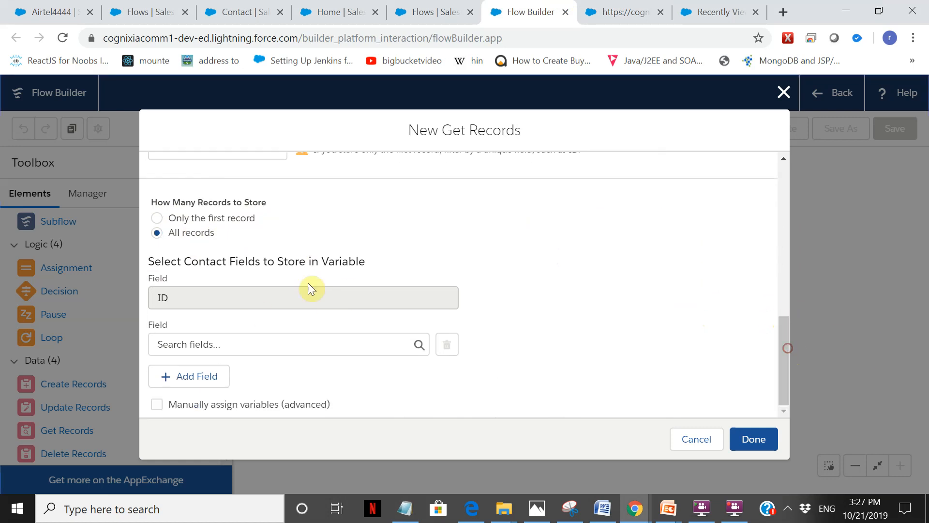
pyautogui.click(201, 347)
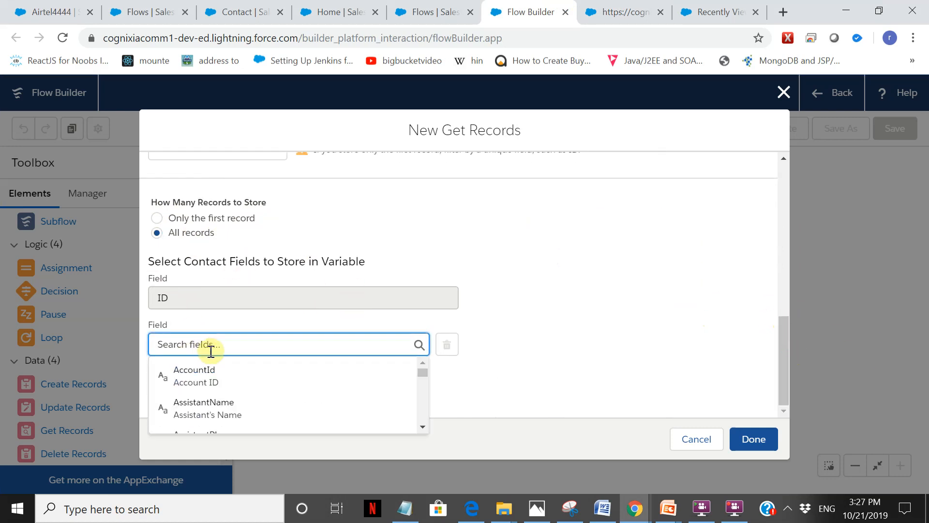
pyautogui.write('a')
pyautogui.click(215, 388)
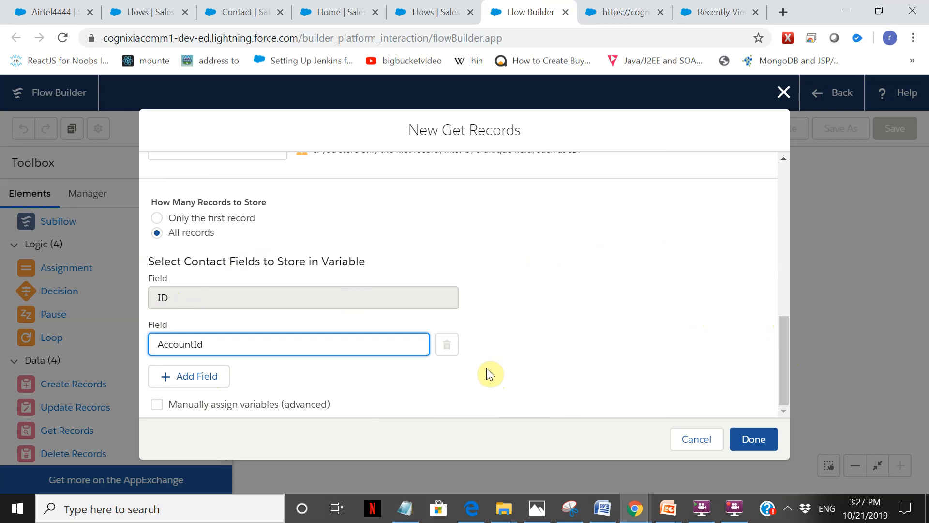
# Write the line "list <account> acc = [select //]" below the account IDs in the Notepad notes.
pyautogui.click(398, 517)
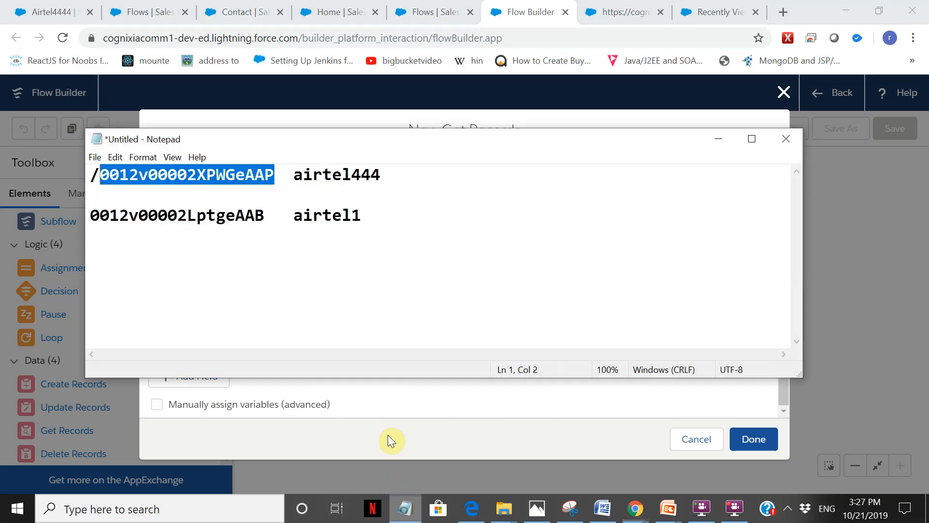
pyautogui.click(469, 225)
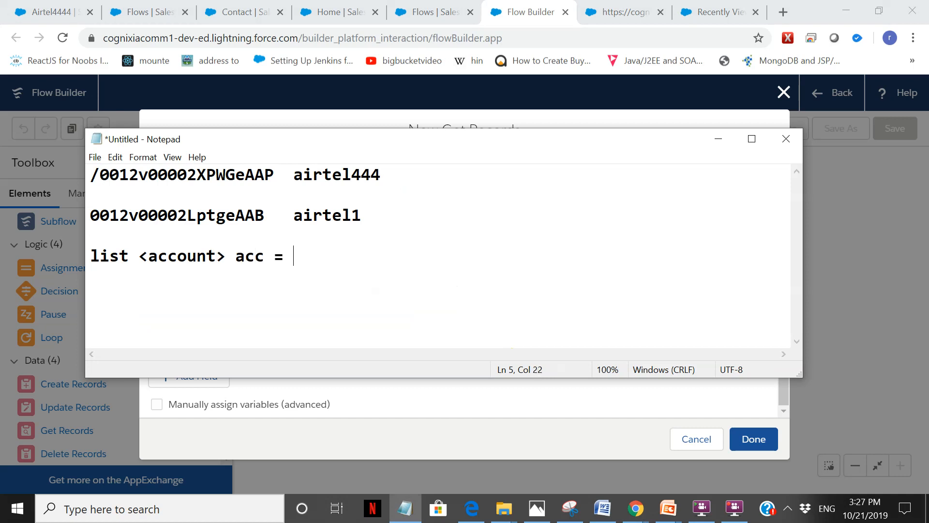
pyautogui.click(734, 507)
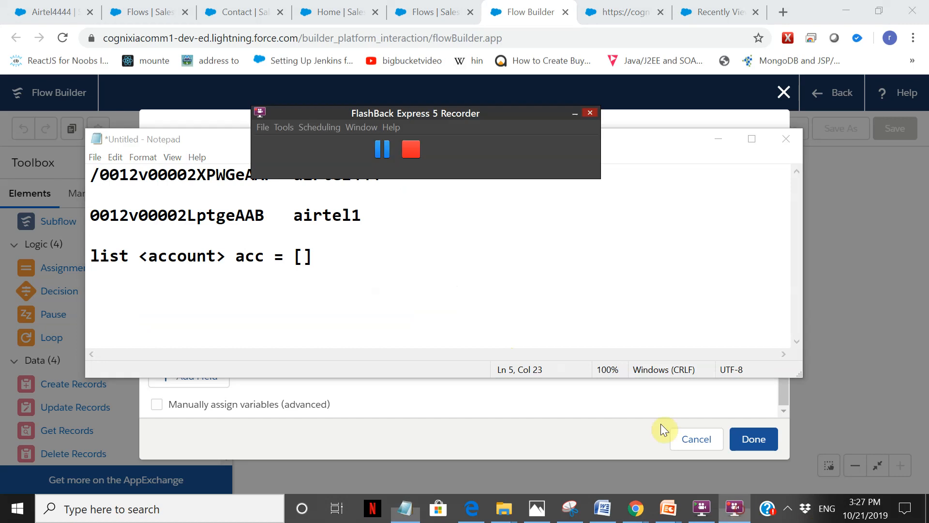
pyautogui.click(302, 253)
pyautogui.write('select //')
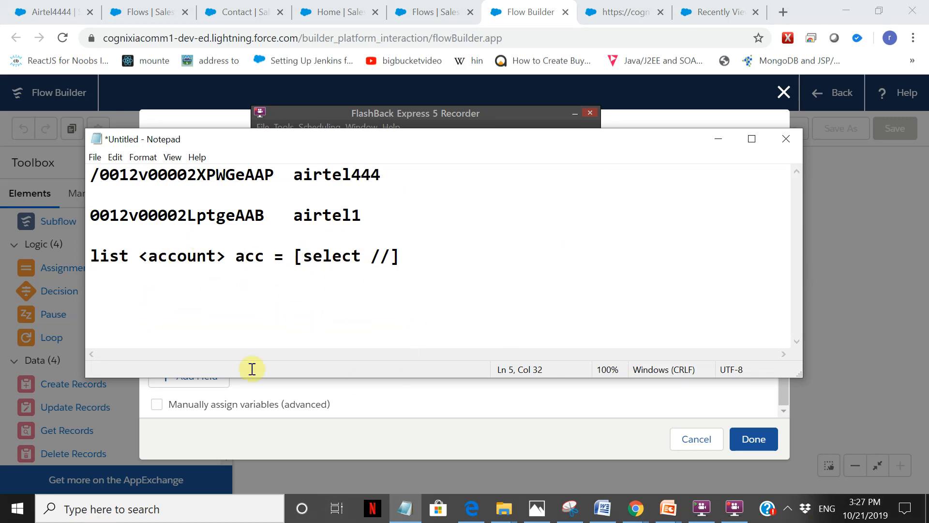
# Return to Flow Builder, finish the Getcontacts element and add a Loop beside it labelled looprecord, with the same API name.
pyautogui.click(385, 414)
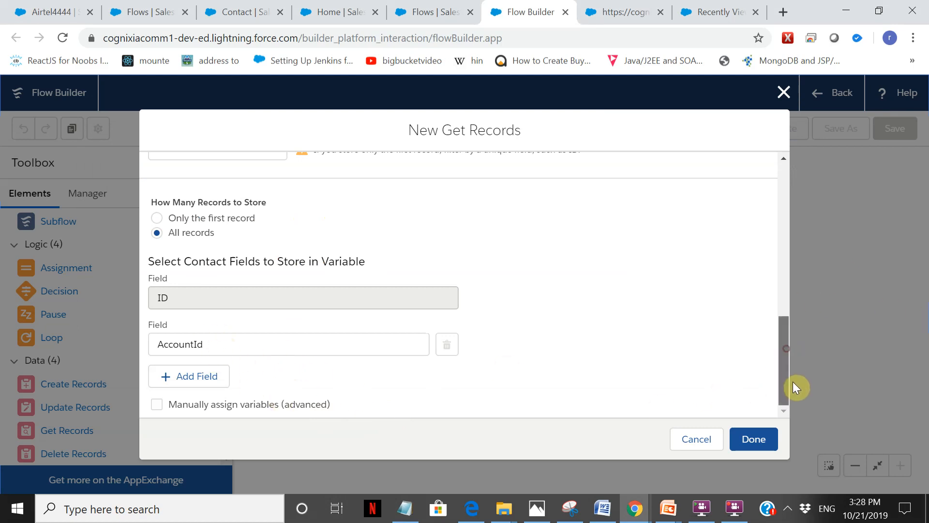
pyautogui.click(755, 439)
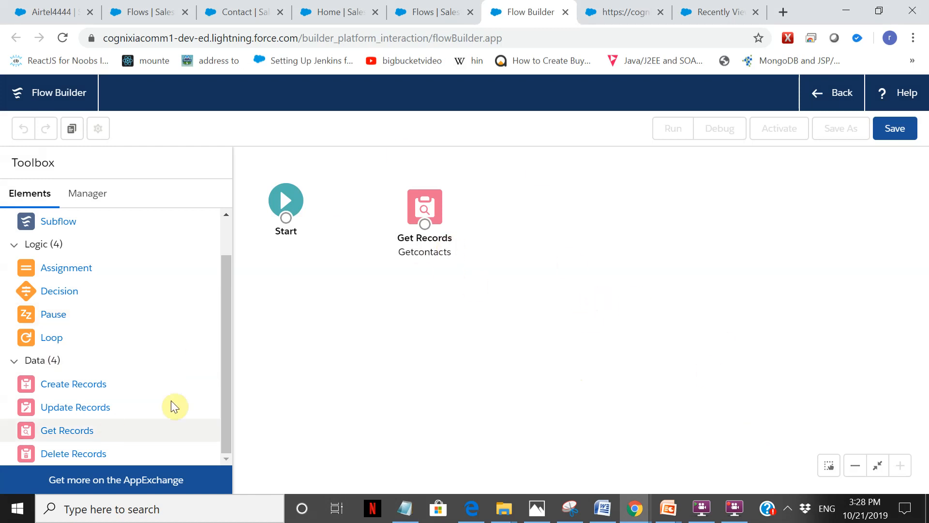
pyautogui.moveTo(45, 335); pyautogui.dragTo(627, 252)
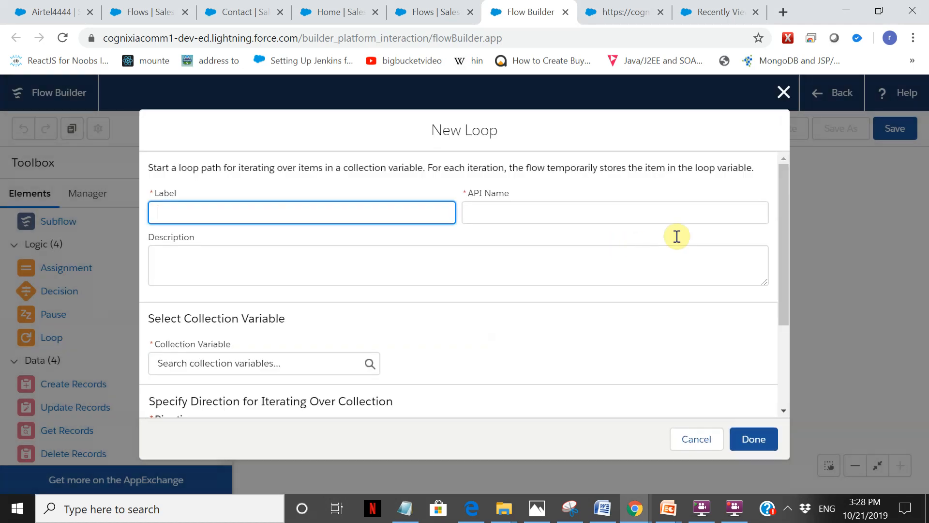
pyautogui.write('looprecord')
pyautogui.press('Tab')
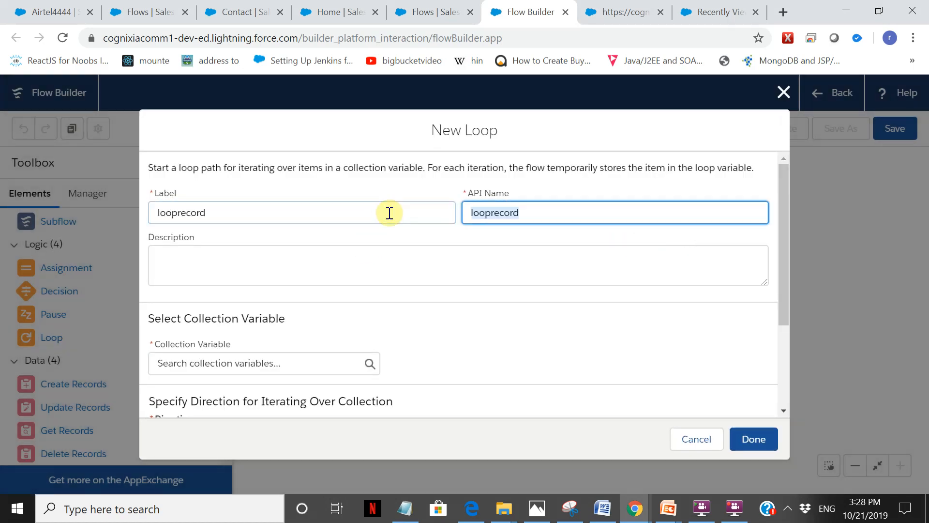
# Set the loop's collection variable to Contacts from Getcontacts.
pyautogui.click(315, 362)
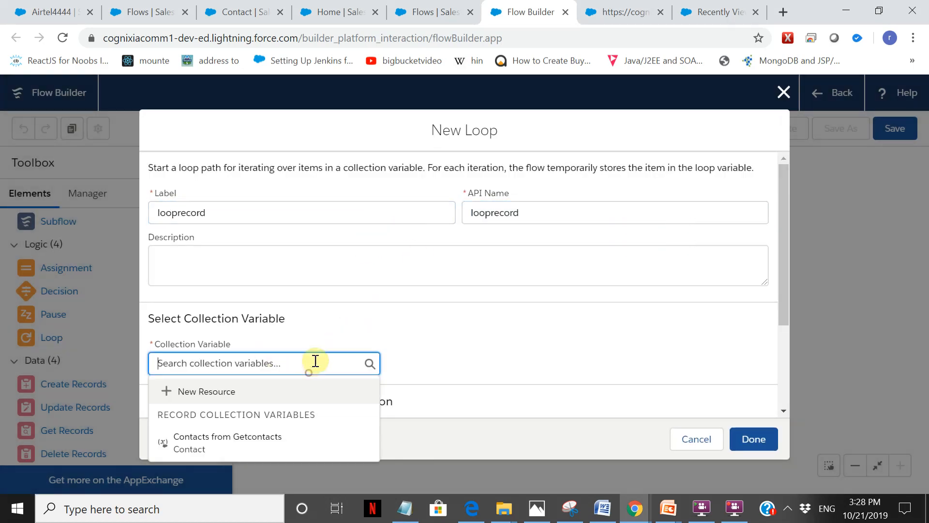
pyautogui.click(243, 453)
pyautogui.moveTo(784, 261); pyautogui.dragTo(794, 330)
# Define a new Variable resource for the loop variable with API name contactloopvar and data type Record.
pyautogui.click(222, 397)
pyautogui.click(253, 425)
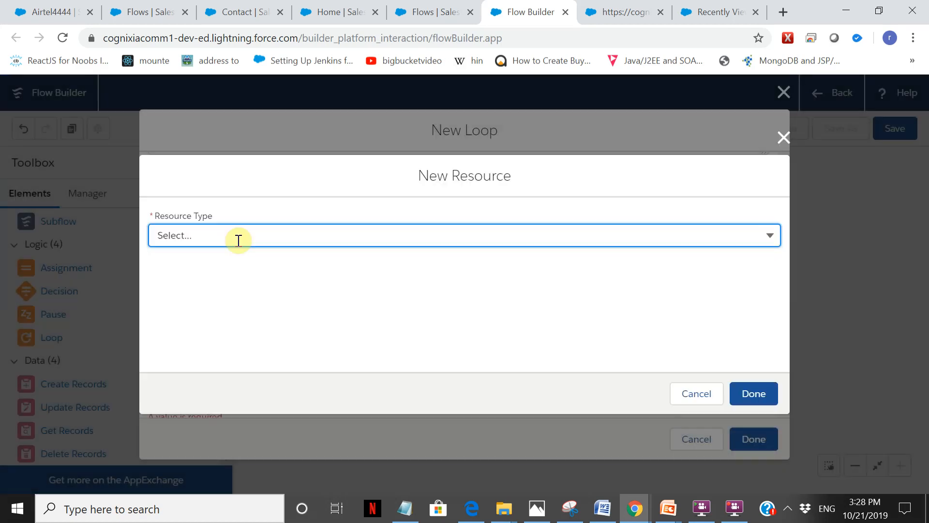
pyautogui.click(235, 235)
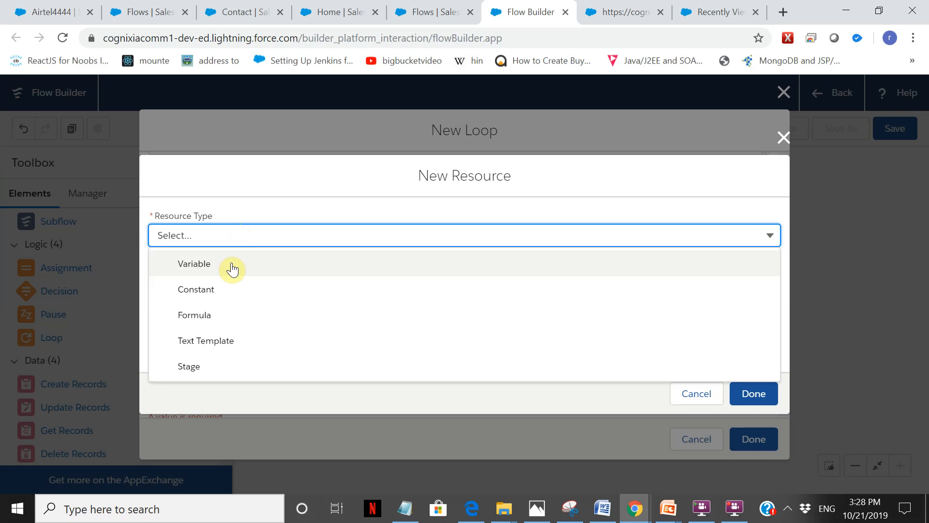
pyautogui.click(232, 269)
pyautogui.click(234, 264)
pyautogui.write('contact')
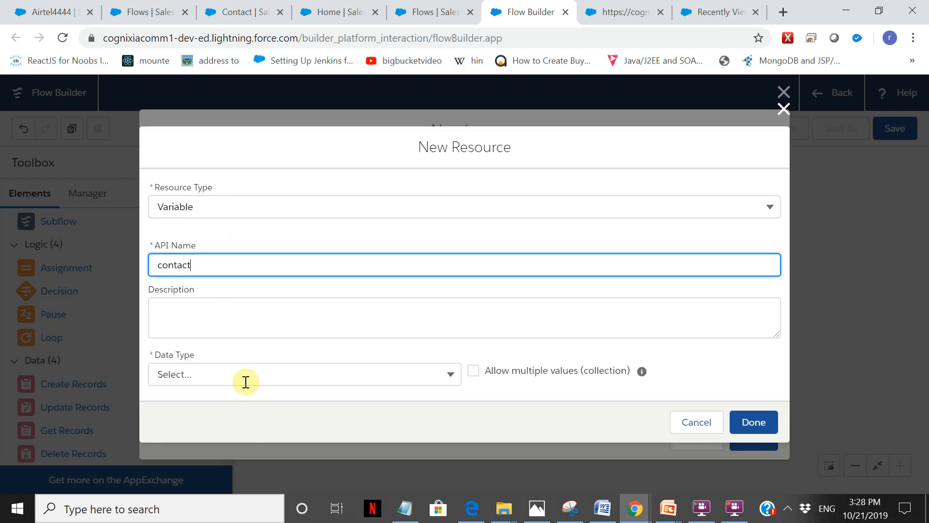
pyautogui.click(246, 383)
pyautogui.click(572, 251)
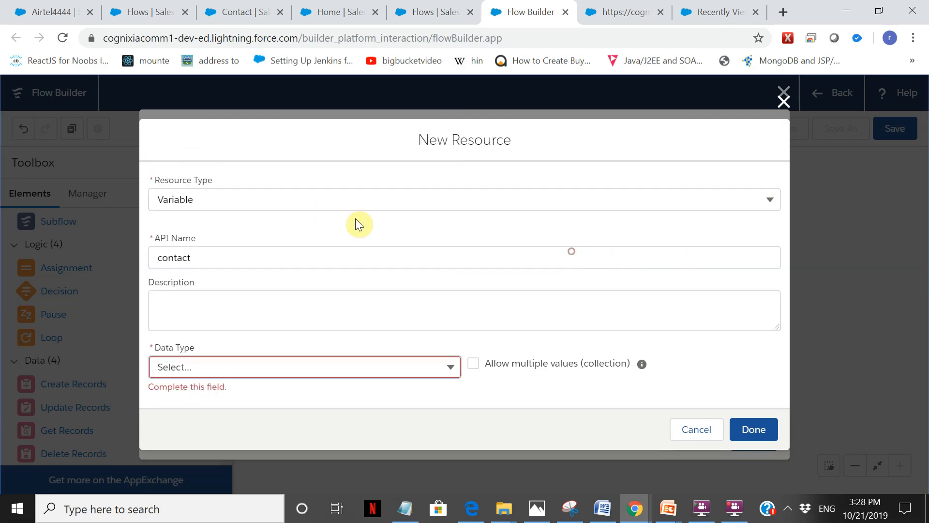
pyautogui.click(259, 260)
pyautogui.write('loopvar')
pyautogui.click(302, 370)
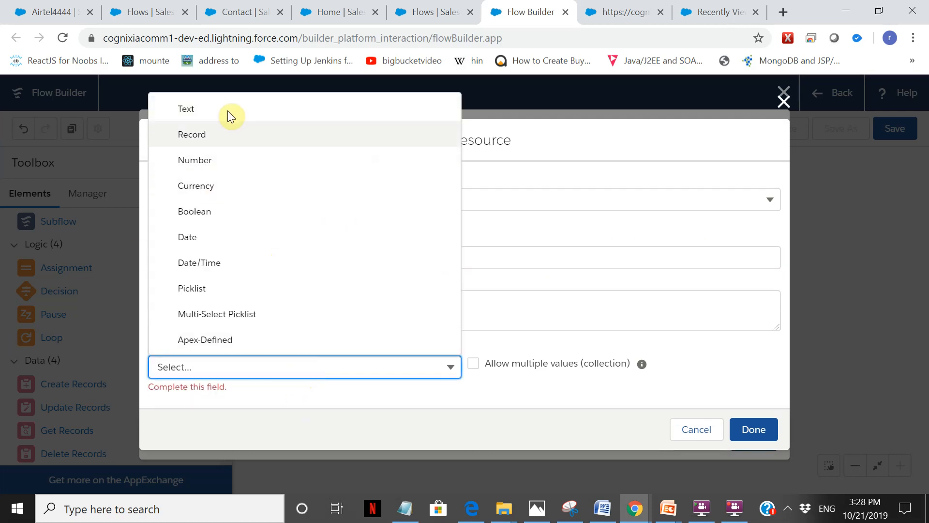
pyautogui.click(226, 135)
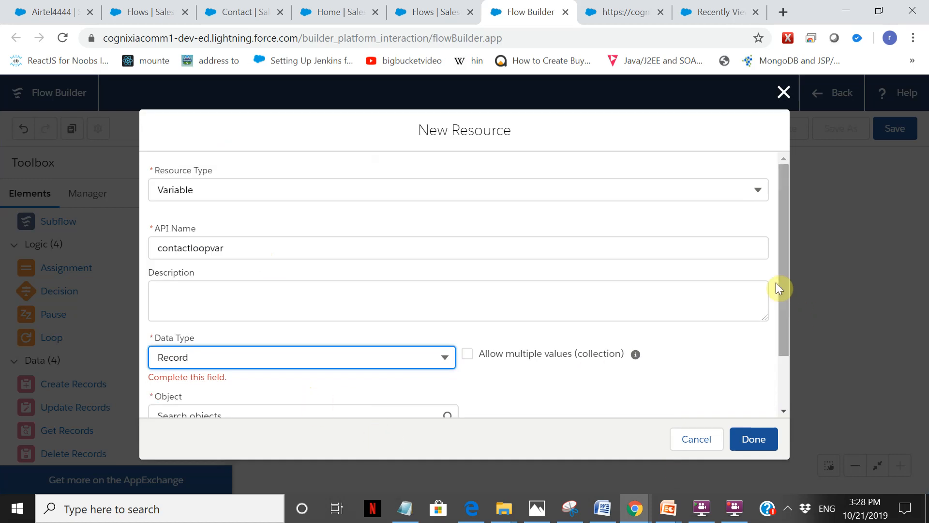
# Set the object of the contactloopvar variable to Contact.
pyautogui.scroll(-2, 786, 257)
pyautogui.click(312, 348)
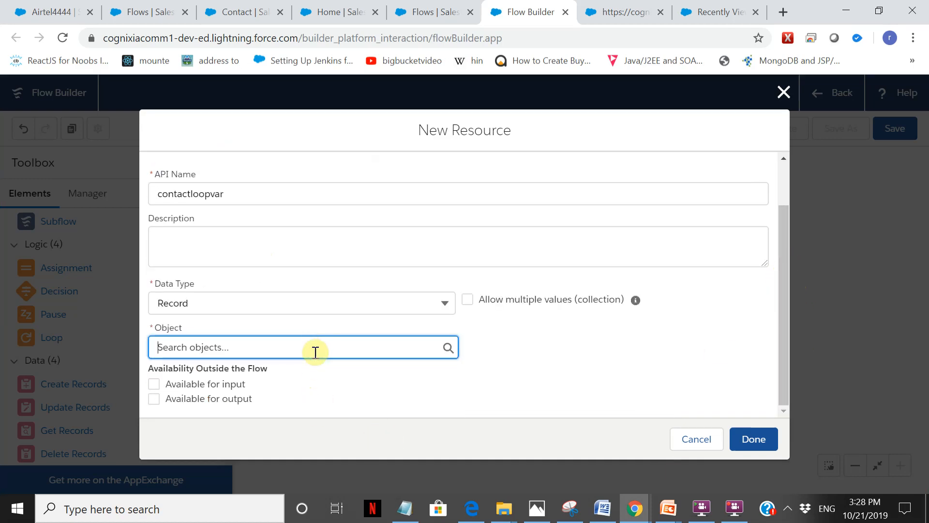
pyautogui.write('co')
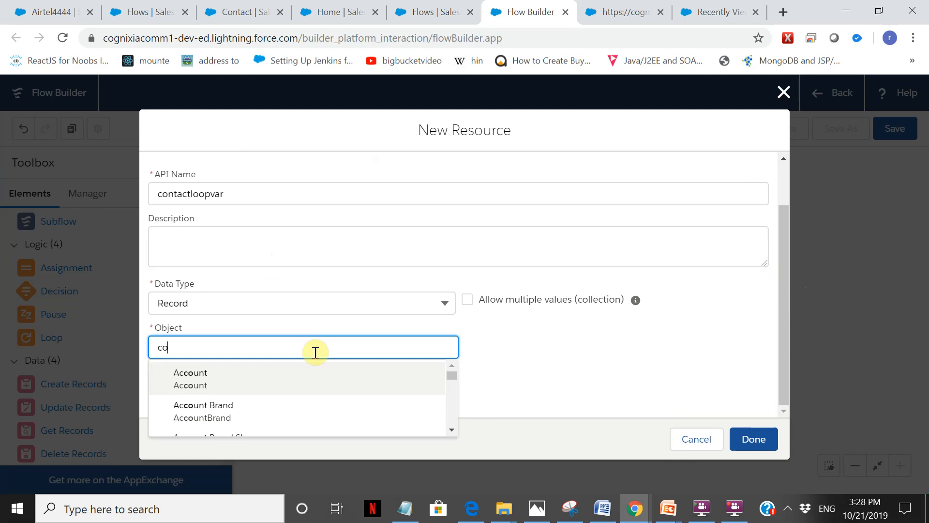
pyautogui.write('ontac')
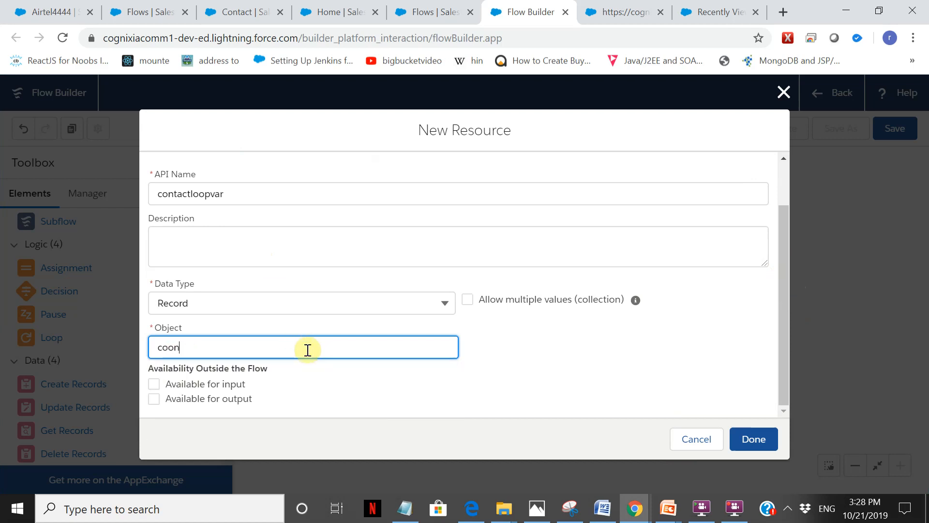
pyautogui.press('BackSpace')
pyautogui.write('ntact')
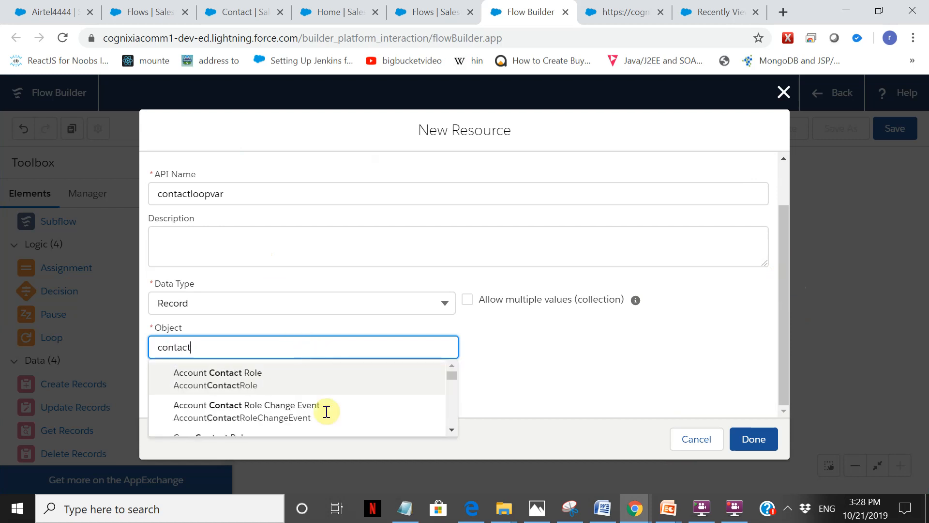
pyautogui.scroll(-3, 327, 387)
pyautogui.scroll(5, 250, 396)
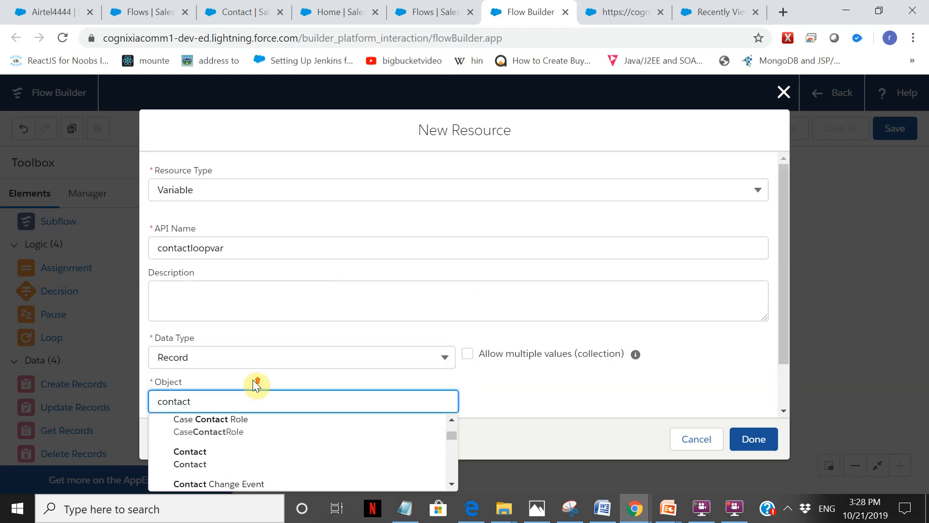
pyautogui.click(227, 455)
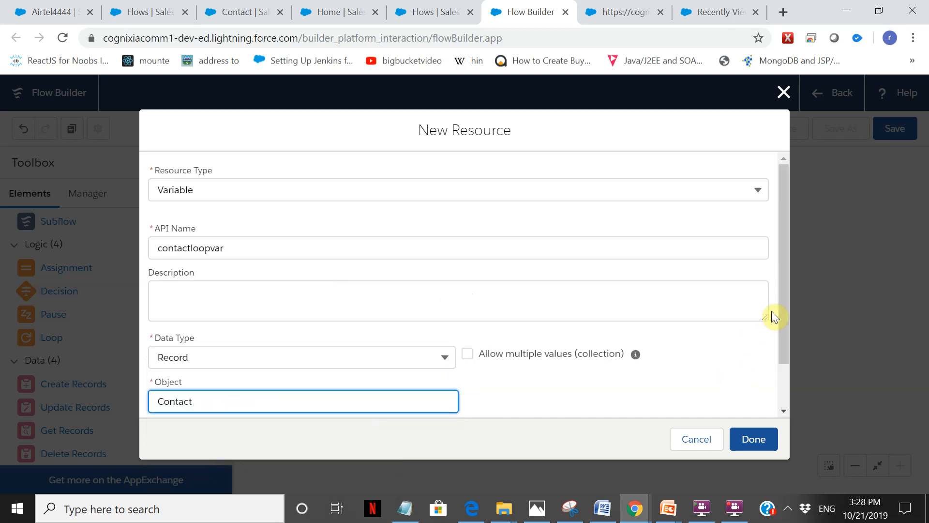
# Allow multiple values for contactloopvar, make it available for input and output, and create the resource.
pyautogui.scroll(-2, 783, 297)
pyautogui.click(468, 299)
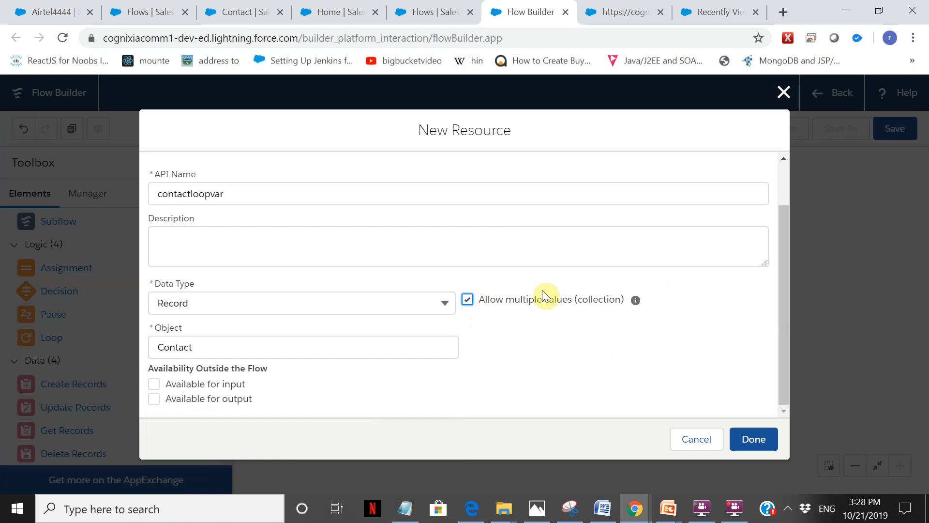
pyautogui.click(209, 384)
pyautogui.click(755, 439)
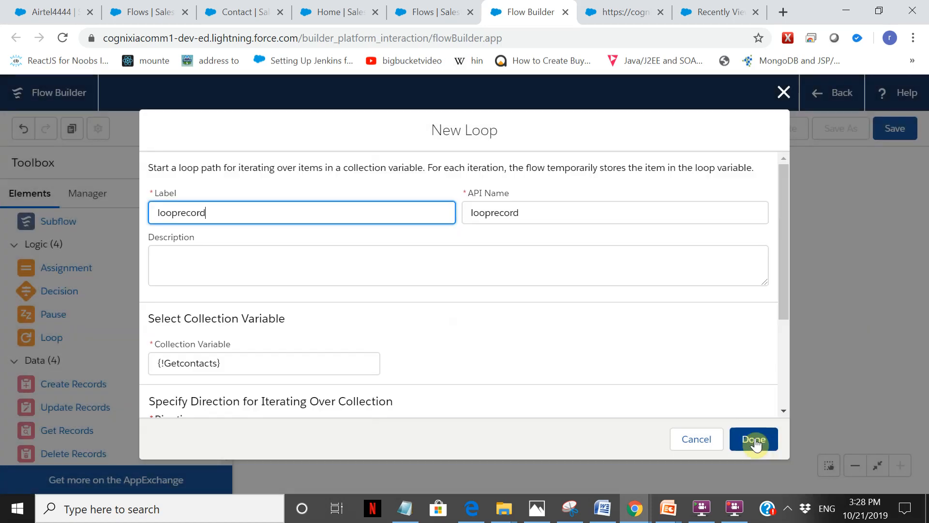
# Define another new Variable resource for the loop variable with API name singlecontact and data type Record.
pyautogui.click(785, 278)
pyautogui.moveTo(785, 283); pyautogui.dragTo(803, 414)
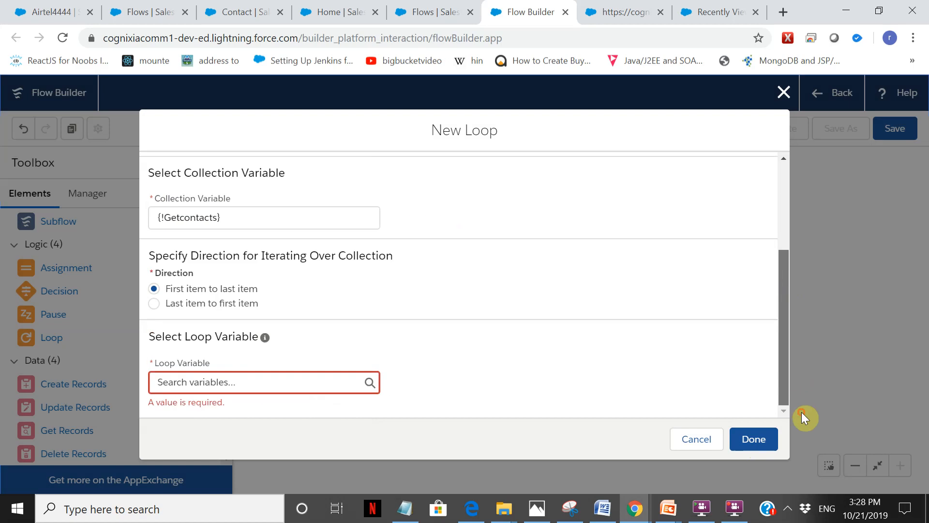
pyautogui.click(325, 382)
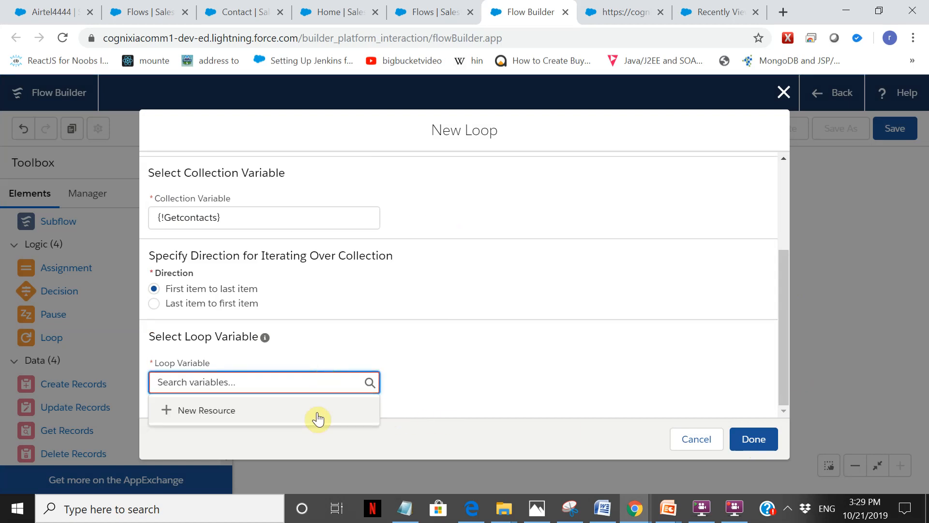
pyautogui.click(237, 416)
pyautogui.click(214, 235)
pyautogui.click(223, 266)
pyautogui.click(252, 266)
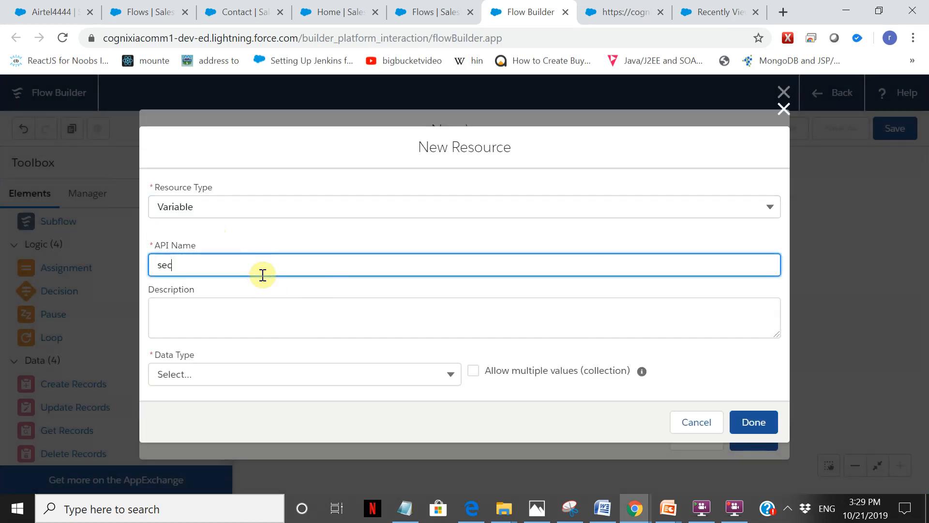
pyautogui.write('singlecontact')
pyautogui.click(245, 373)
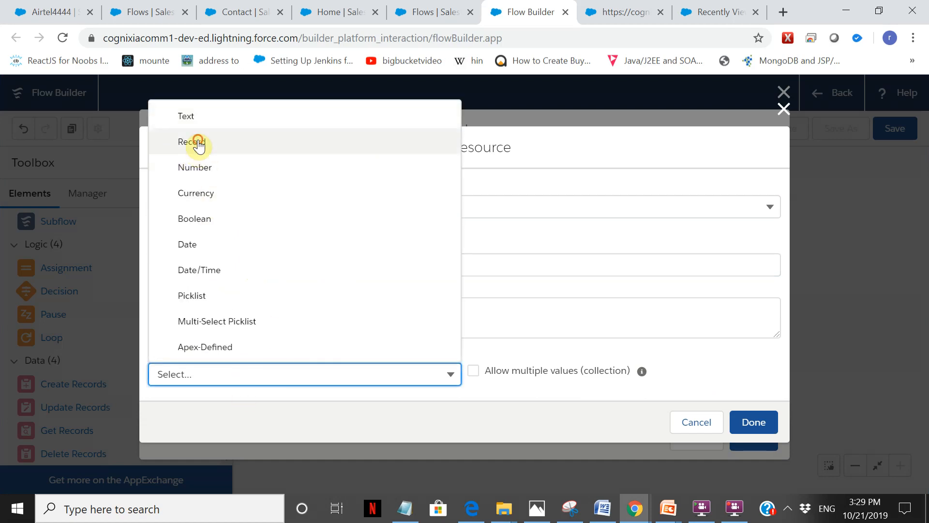
pyautogui.click(199, 144)
# Set the object of the singlecontact variable to Contact.
pyautogui.moveTo(780, 326); pyautogui.dragTo(798, 392)
pyautogui.click(244, 348)
pyautogui.write('contac')
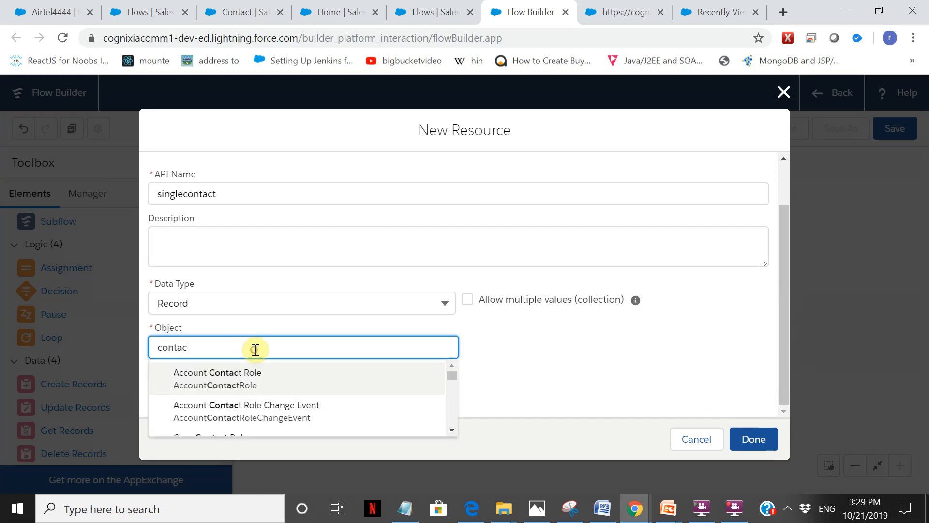
pyautogui.write('tal')
pyautogui.press('BackSpace')
pyautogui.press('BackSpace')
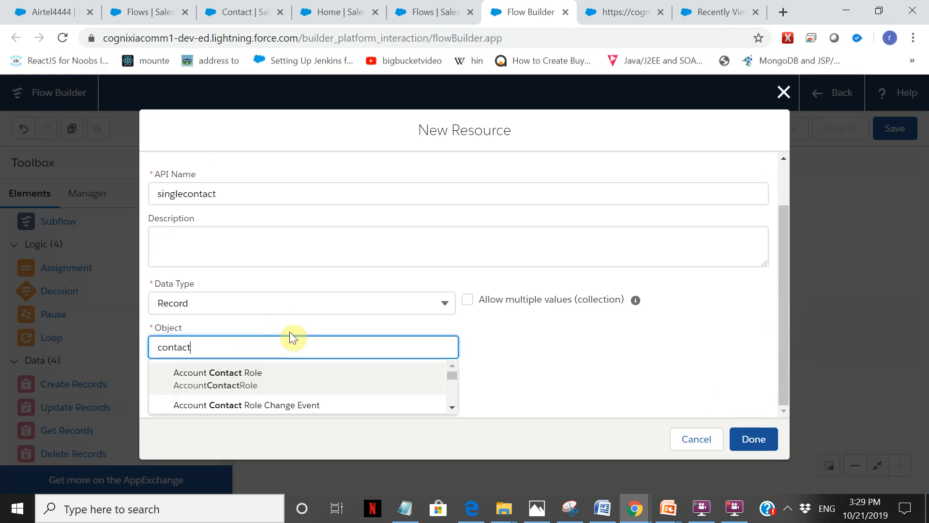
pyautogui.click(452, 407)
pyautogui.click(452, 408)
pyautogui.click(239, 386)
# Make singlecontact available for input and output, and create the resource.
pyautogui.click(216, 384)
pyautogui.click(218, 400)
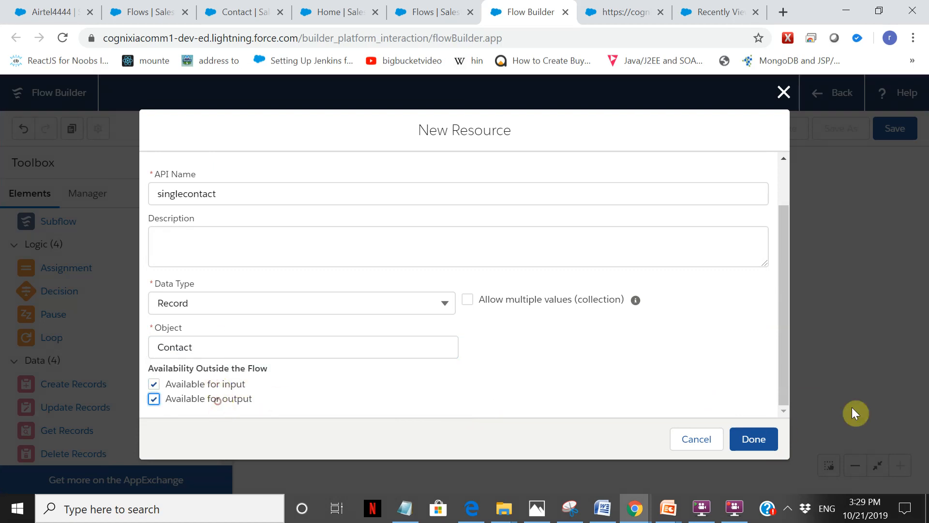
pyautogui.click(759, 442)
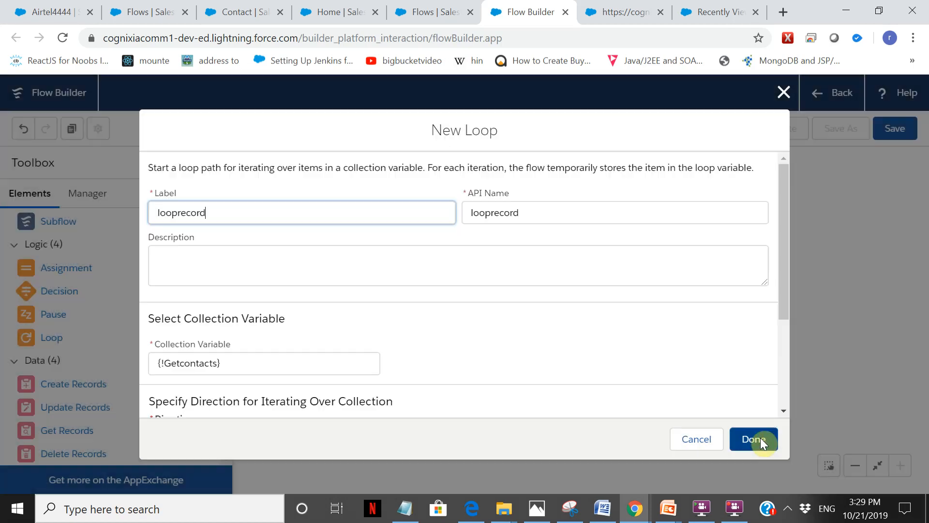
# Check the collection and loop variables of looprecord and add the loop to the flow.
pyautogui.click(788, 239)
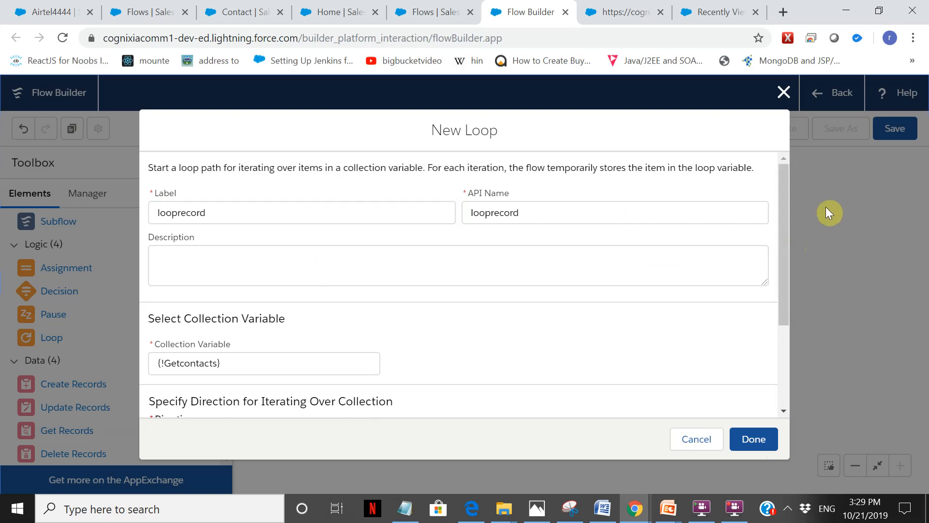
pyautogui.moveTo(784, 203); pyautogui.dragTo(245, 349)
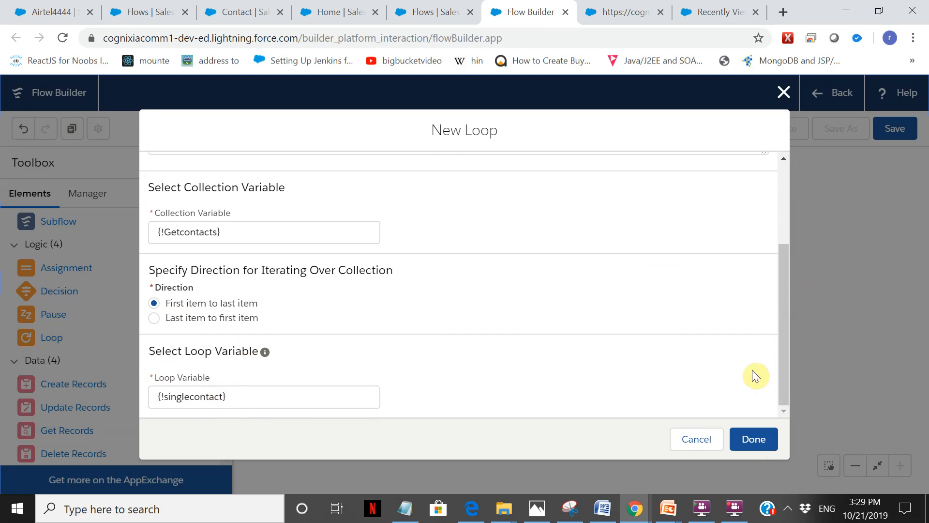
pyautogui.click(763, 446)
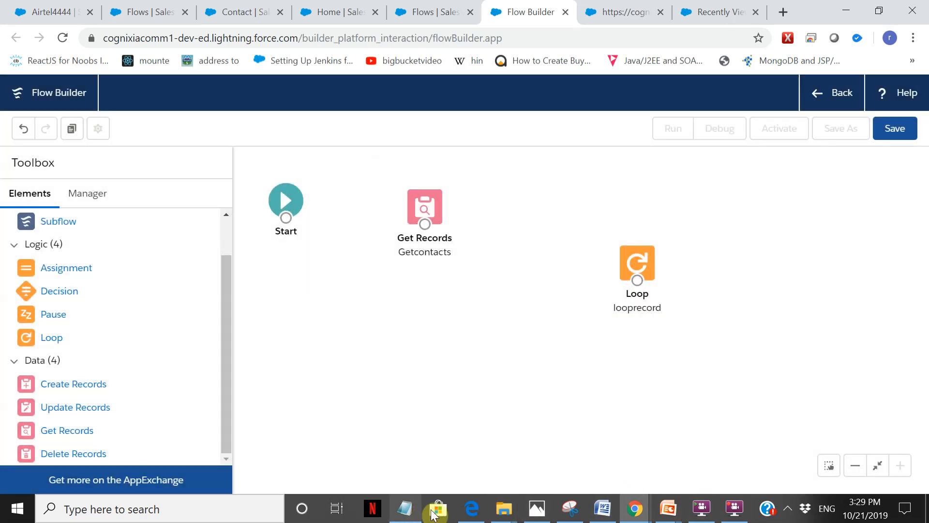
# Switch to the Notepad notes and add the line "for (account a:getaco)" below the list statement.
pyautogui.click(422, 512)
pyautogui.click(342, 286)
pyautogui.click(486, 260)
pyautogui.press('Return')
pyautogui.press('Return')
pyautogui.write('for (account a:getaco')
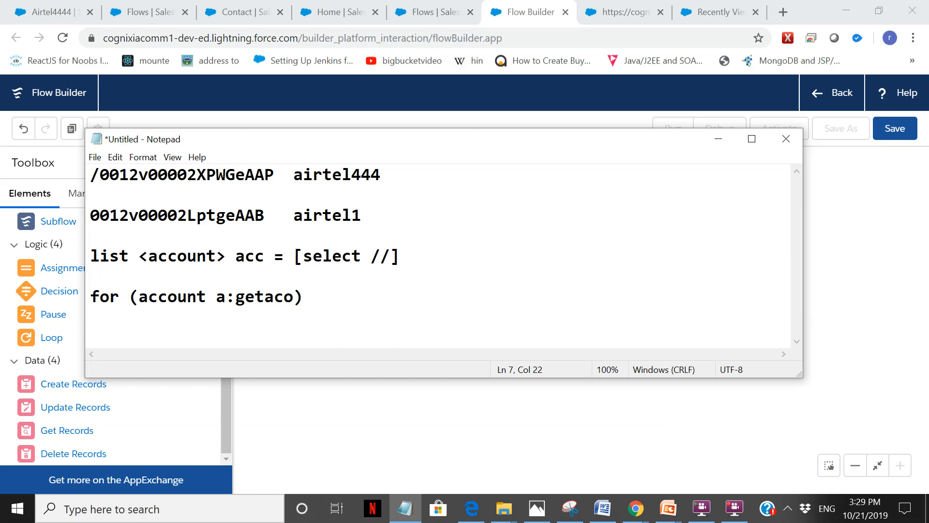
# Rename the variable a in the for statement to single.
pyautogui.click(236, 308)
pyautogui.press('BackSpace')
pyautogui.write('single')
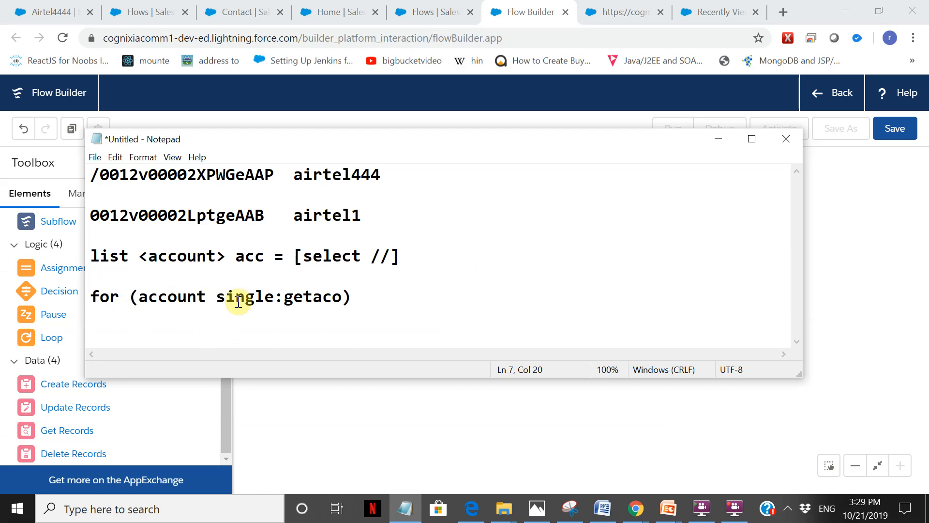
# Open the for statement's body with "[" and write "single.field" two lines below it.
pyautogui.click(372, 291)
pyautogui.write('[')
pyautogui.press('Return')
pyautogui.press('Return')
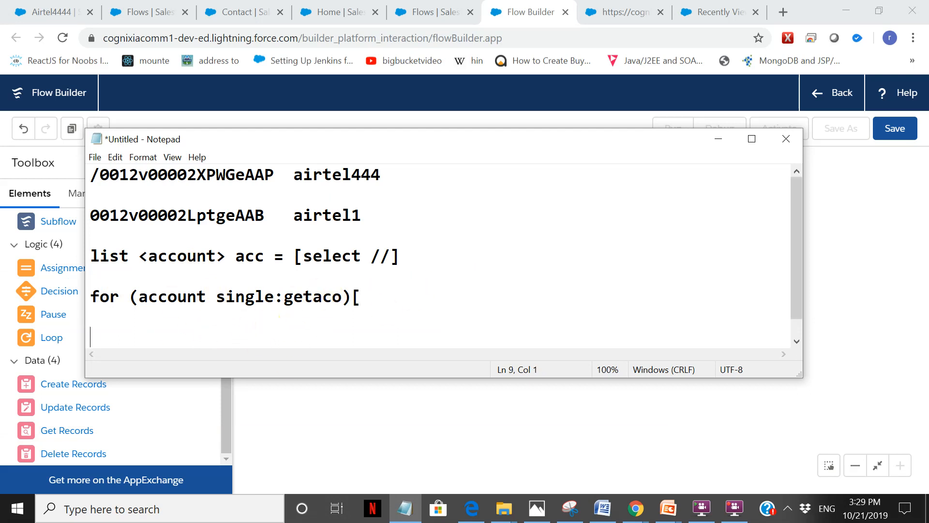
pyautogui.write('single.field')
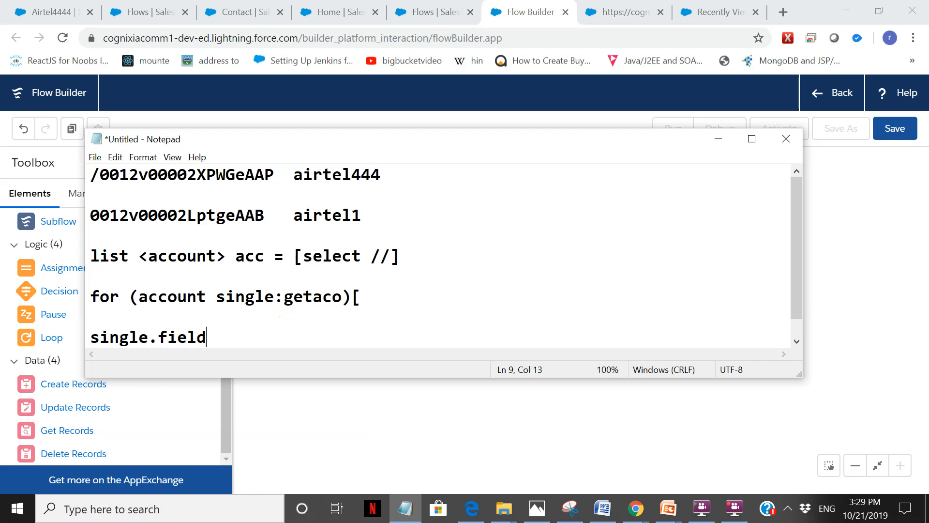
# Return to Flow Builder and add an Update Records element labelled updcoontact that specifies conditions and sets fields individually.
pyautogui.click(393, 434)
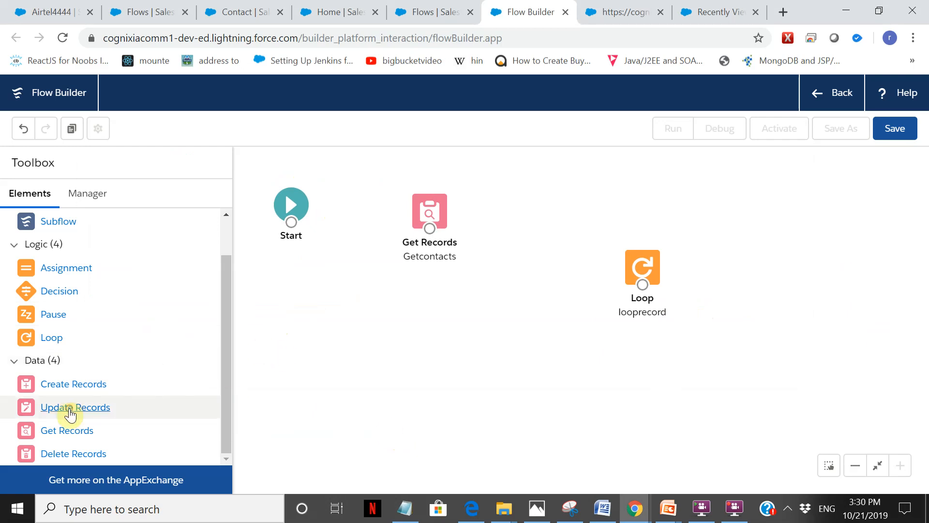
pyautogui.moveTo(70, 409); pyautogui.dragTo(487, 330)
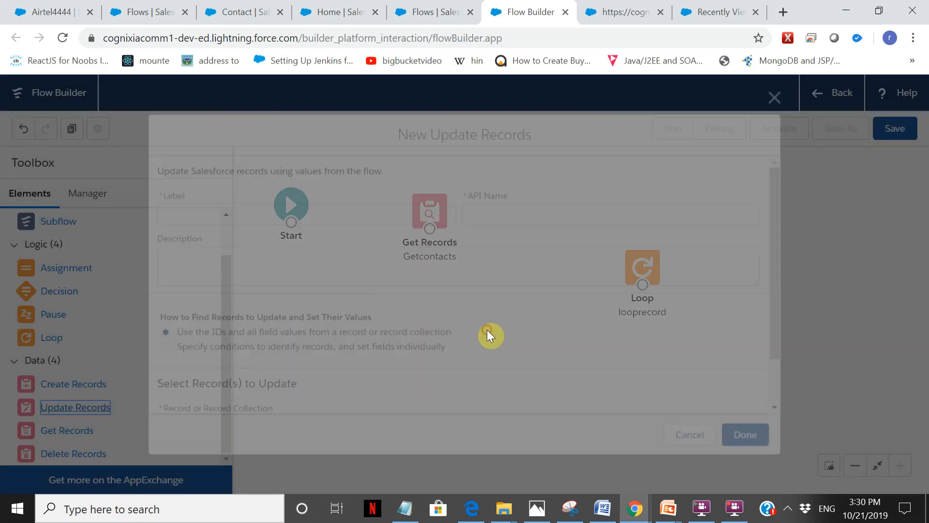
pyautogui.write('updo')
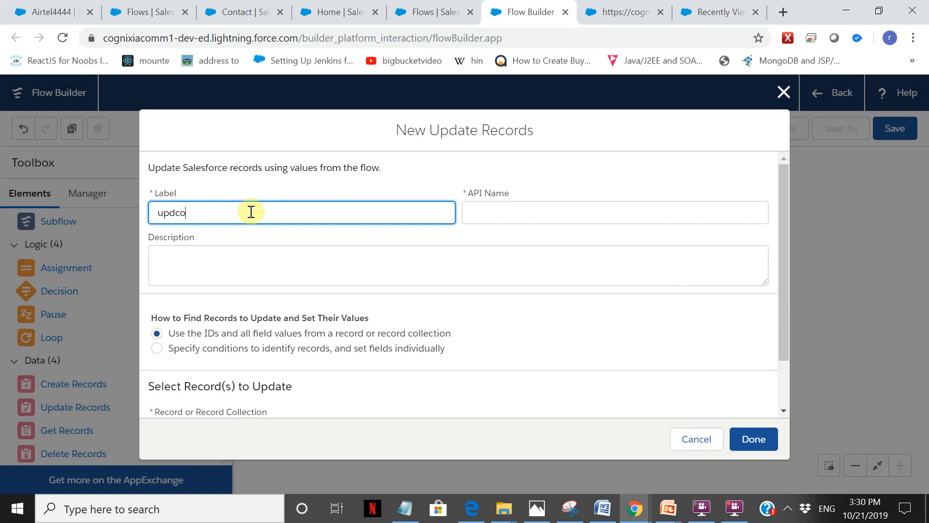
pyautogui.click(627, 215)
pyautogui.click(368, 349)
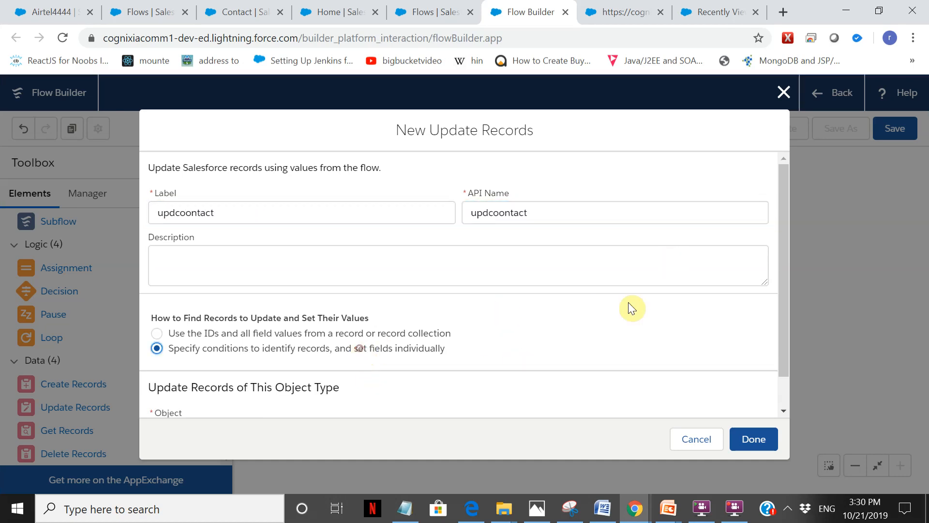
# Set the object type of the records to update to Contact.
pyautogui.scroll(-2, 780, 203)
pyautogui.click(360, 398)
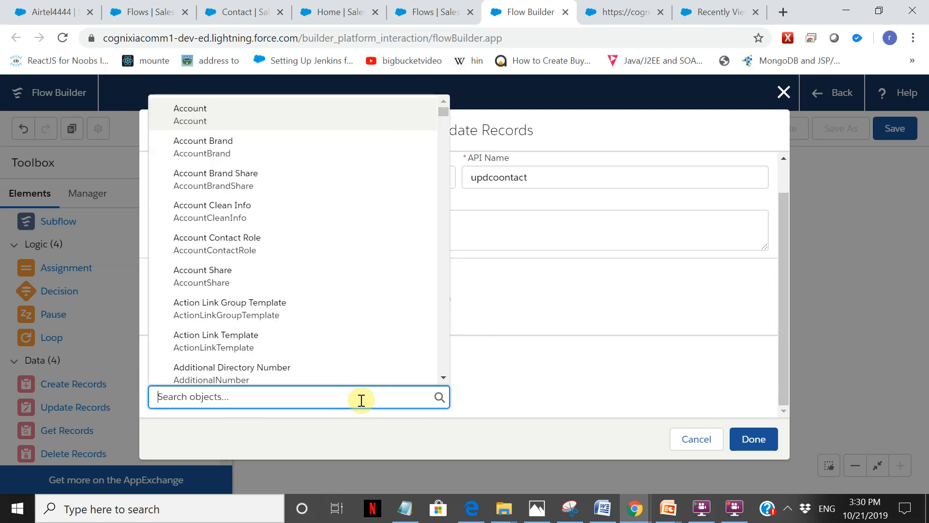
pyautogui.write('contact')
pyautogui.click(253, 183)
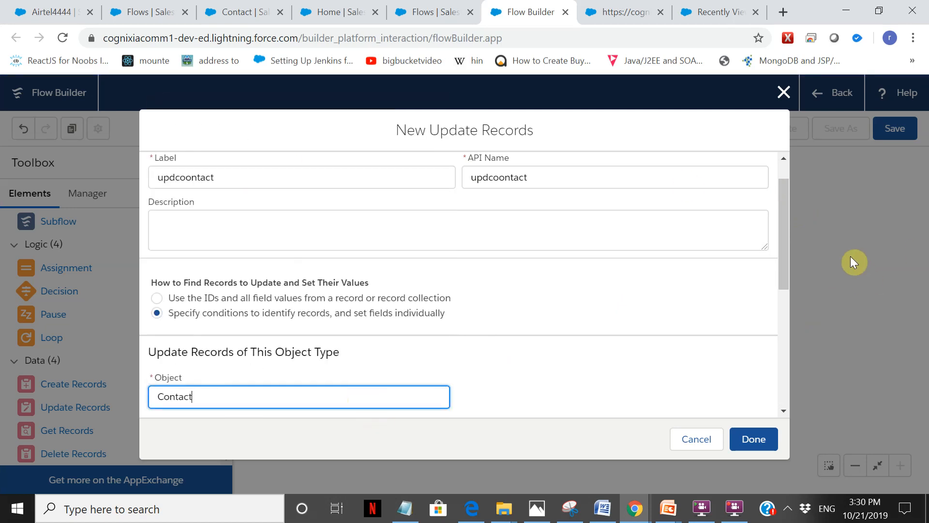
# Filter the Contact records by AccountId and browse the resources for its value.
pyautogui.moveTo(794, 202); pyautogui.dragTo(782, 317)
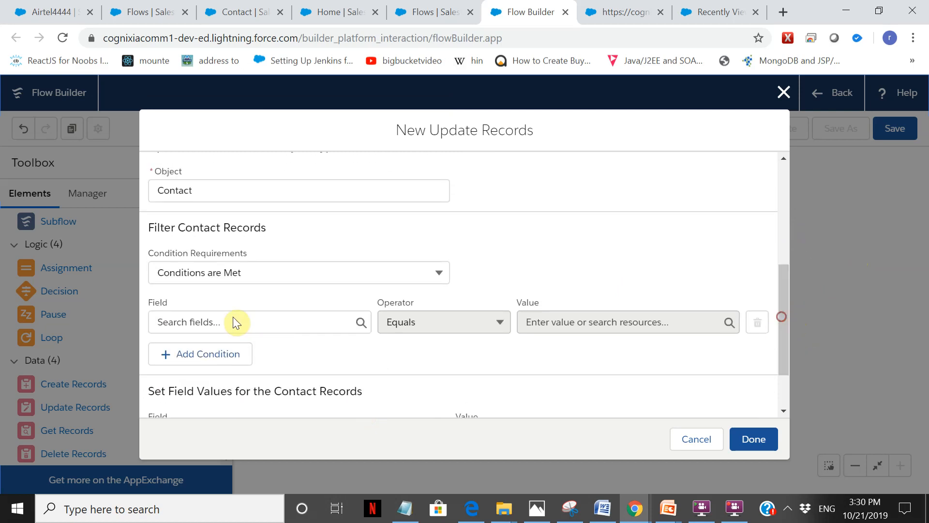
pyautogui.click(219, 321)
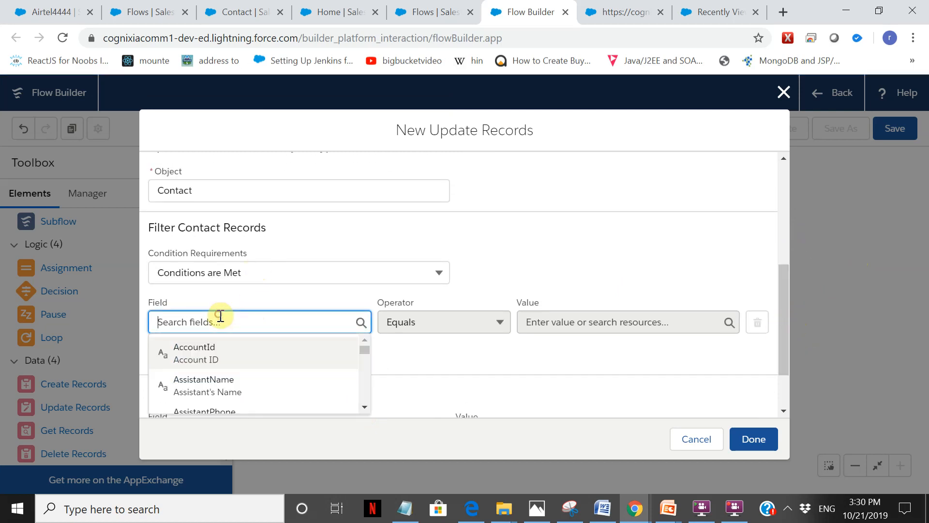
pyautogui.click(217, 359)
pyautogui.click(593, 323)
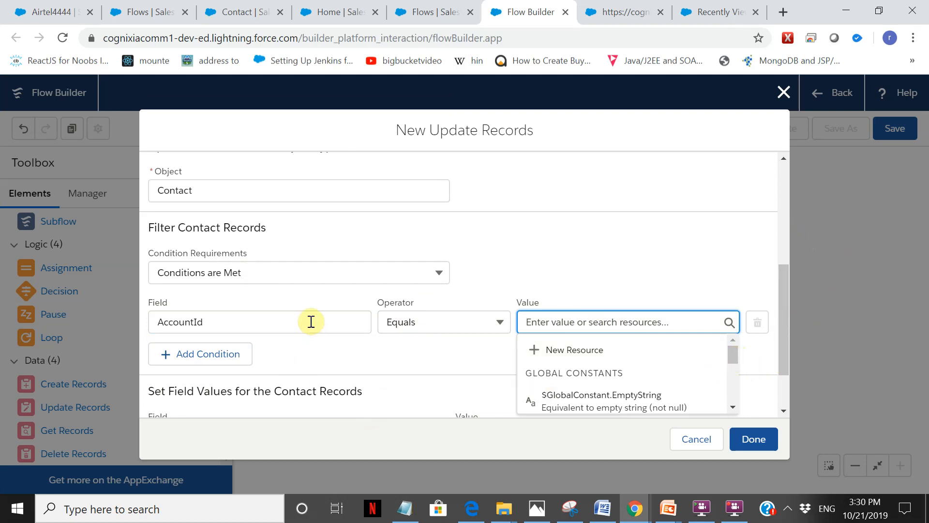
pyautogui.moveTo(733, 358); pyautogui.dragTo(734, 387)
# Set the filter condition's field to Id.
pyautogui.click(265, 323)
pyautogui.moveTo(265, 322); pyautogui.dragTo(6, 340)
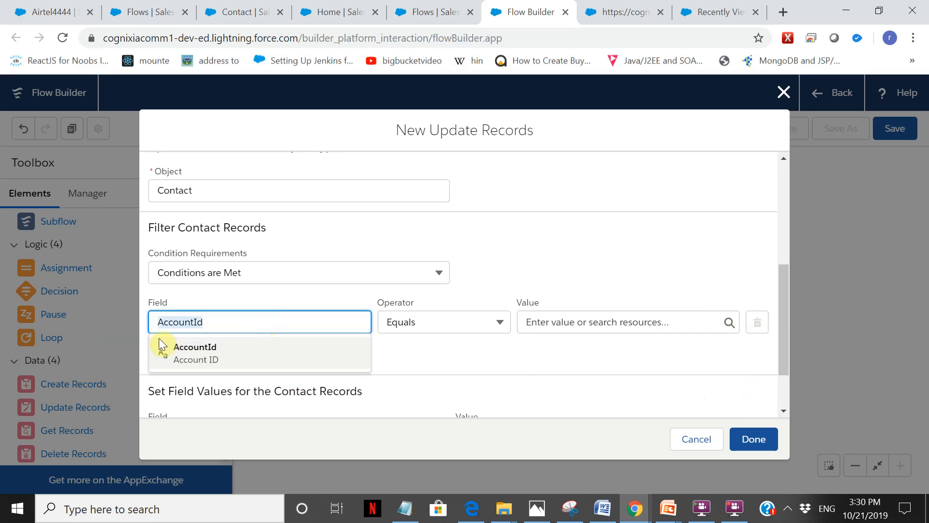
pyautogui.write('con')
pyautogui.click(264, 346)
pyautogui.click(537, 324)
pyautogui.click(734, 509)
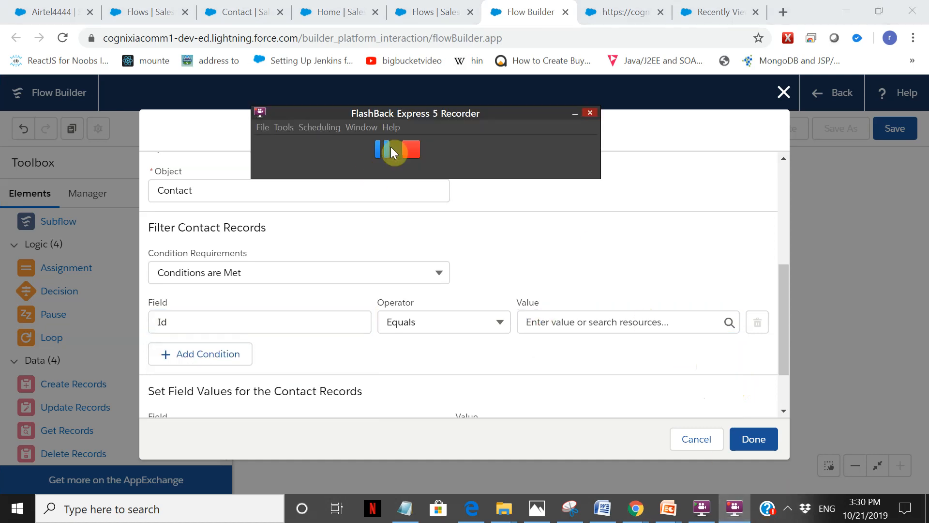
pyautogui.click(386, 148)
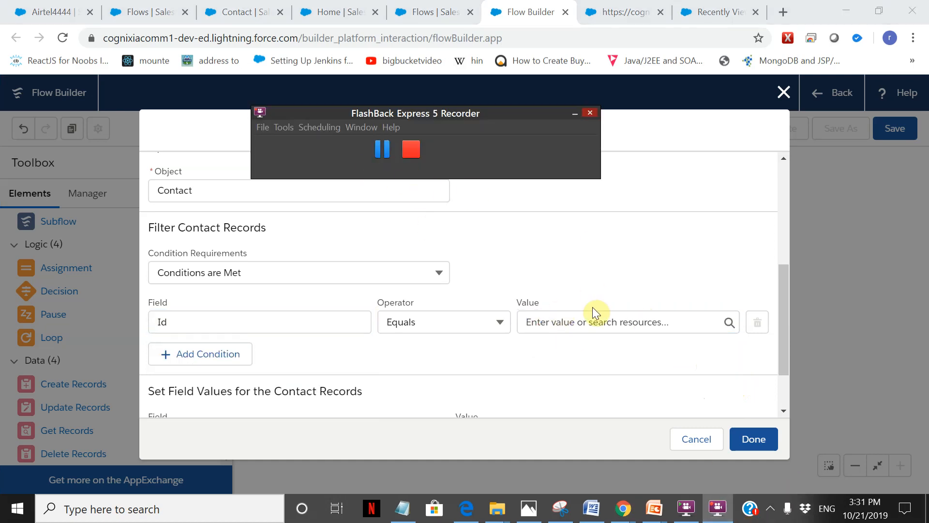
# Choose the singlecontact variable as the value source for the Id filter condition.
pyautogui.click(588, 323)
pyautogui.moveTo(734, 353); pyautogui.dragTo(746, 385)
pyautogui.click(680, 322)
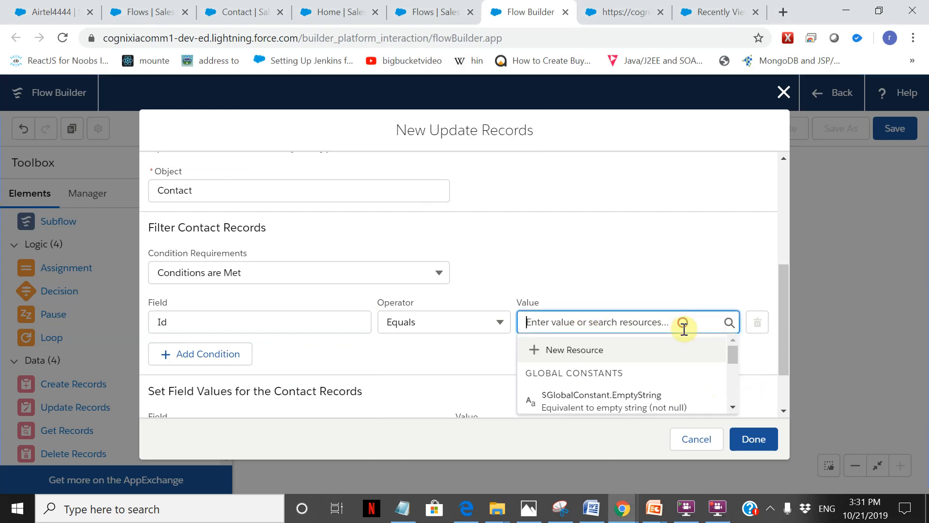
pyautogui.scroll(-3, 667, 380)
pyautogui.click(630, 309)
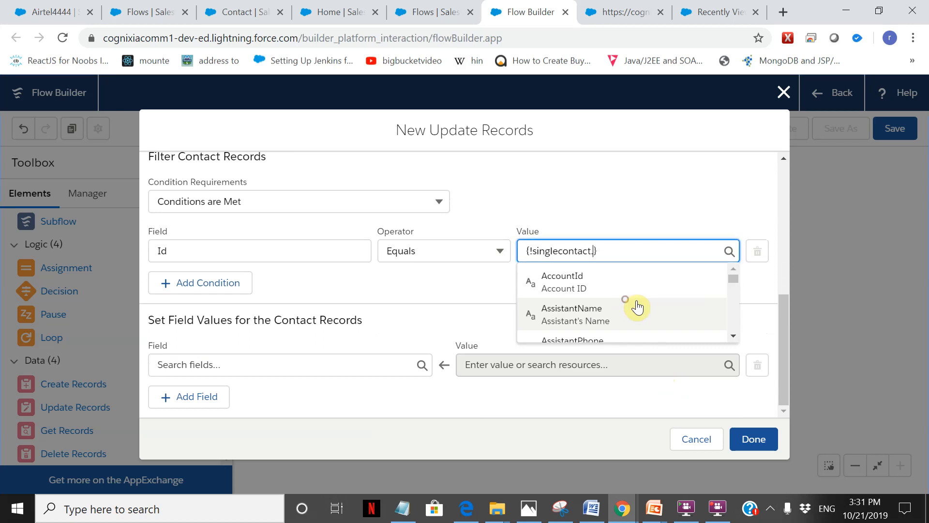
# Set the Id filter condition's value to the Id field of the singlecontact variable.
pyautogui.scroll(-8, 734, 321)
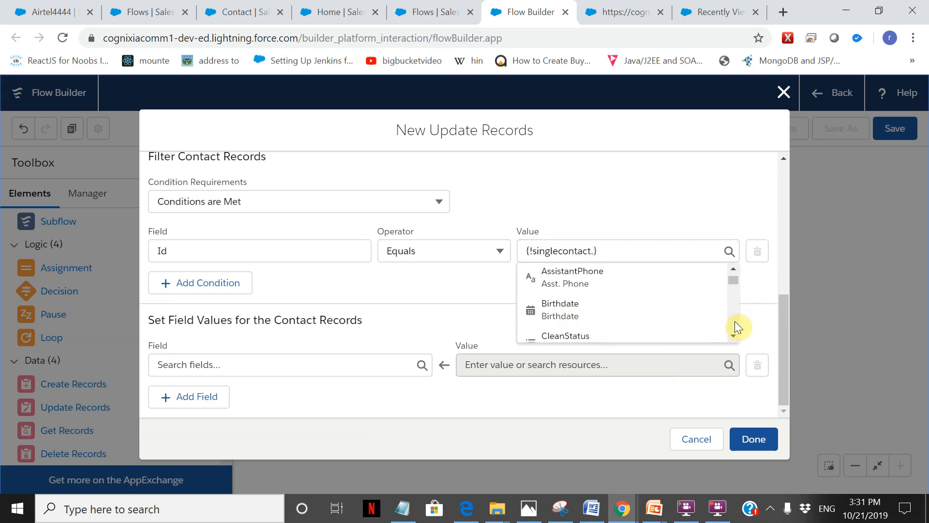
pyautogui.scroll(-3, 734, 321)
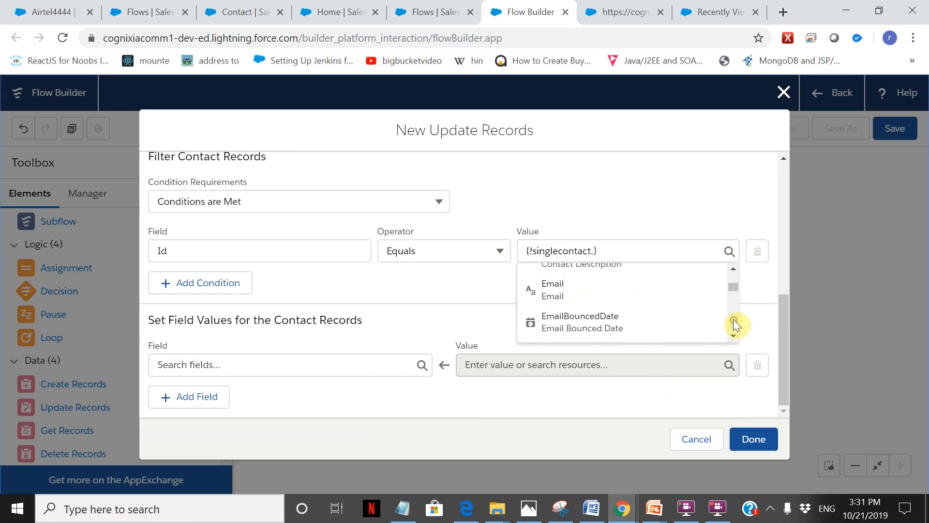
pyautogui.scroll(4, 733, 275)
pyautogui.scroll(3, 733, 275)
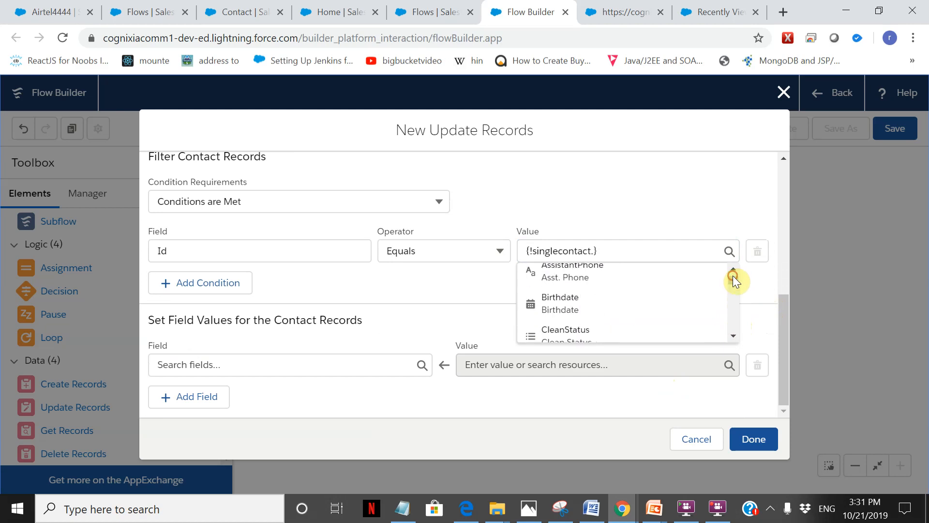
pyautogui.scroll(-4, 732, 338)
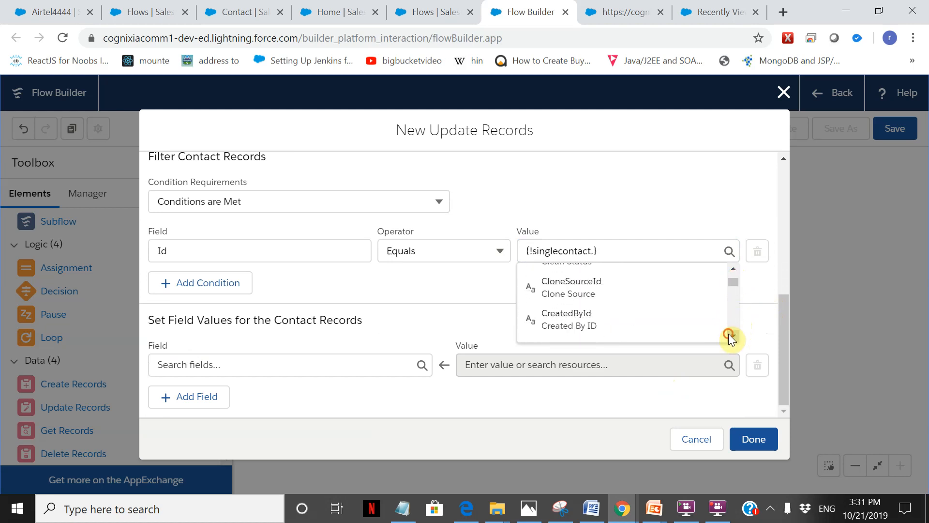
pyautogui.scroll(-3, 729, 329)
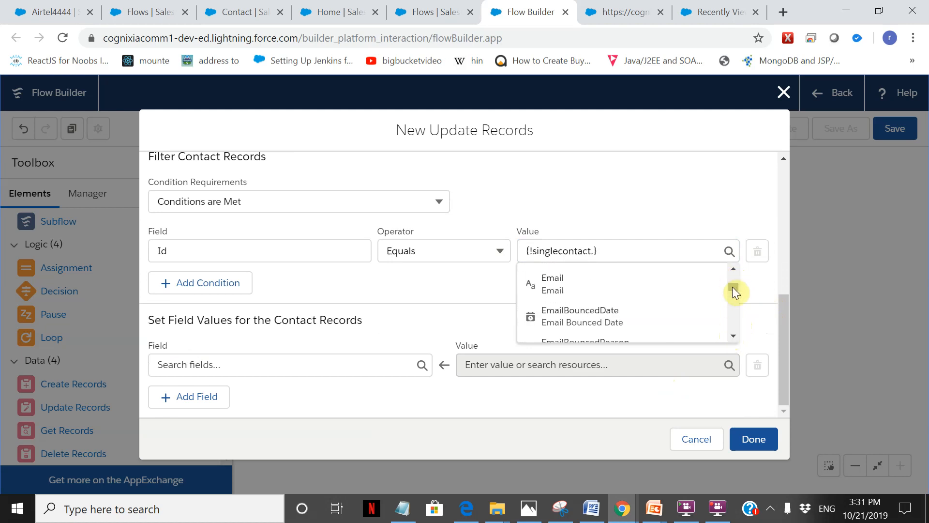
pyautogui.scroll(6, 733, 276)
pyautogui.scroll(-3, 670, 315)
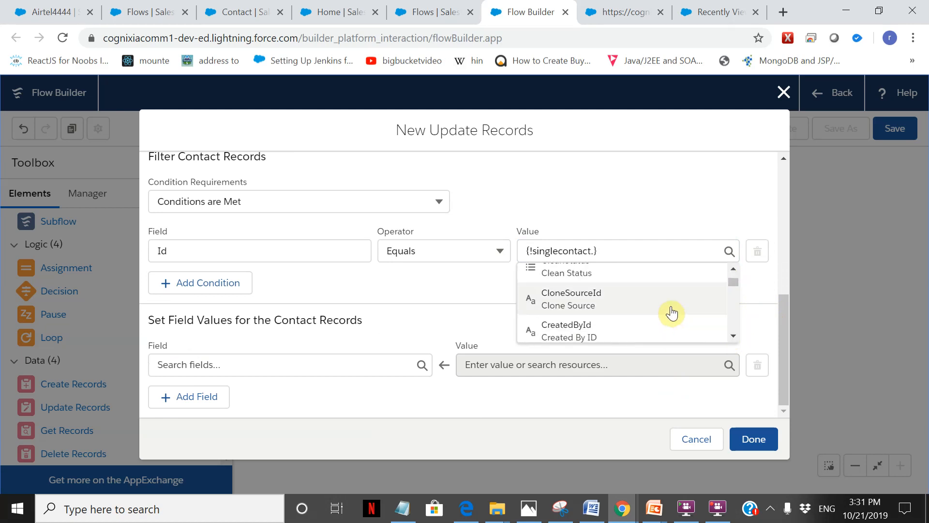
pyautogui.click(640, 255)
pyautogui.scroll(-5, 629, 283)
pyautogui.scroll(-5, 633, 300)
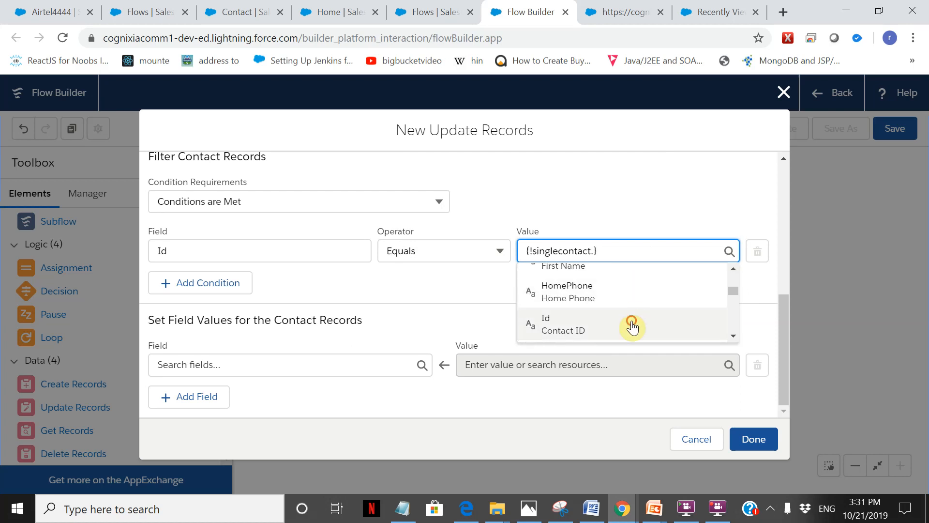
pyautogui.click(633, 327)
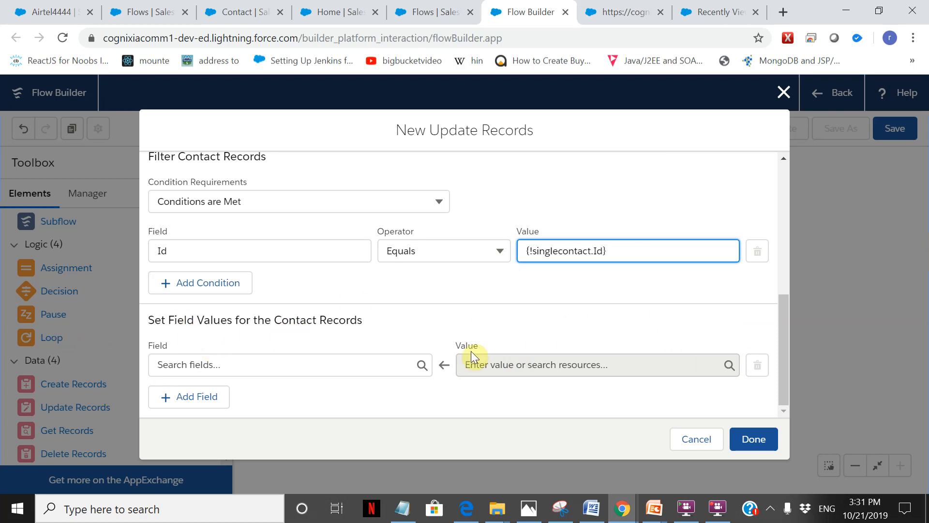
# Choose AccountId as the contact field to set and try the singlecontact variable as its value.
pyautogui.click(275, 368)
pyautogui.click(257, 396)
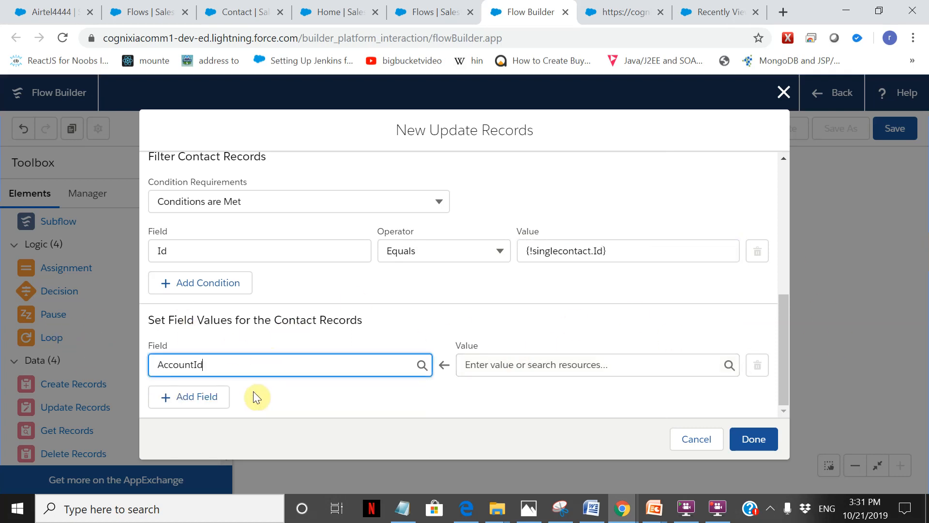
pyautogui.click(537, 366)
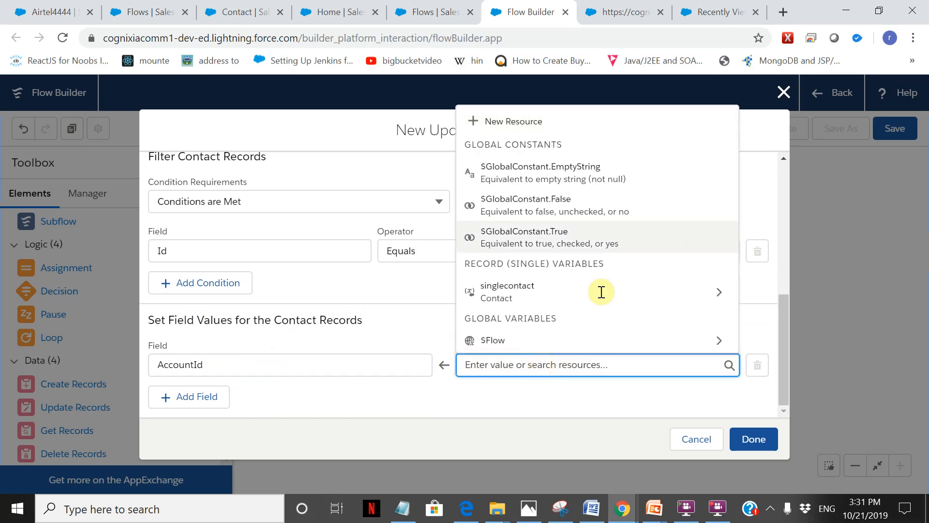
pyautogui.click(586, 294)
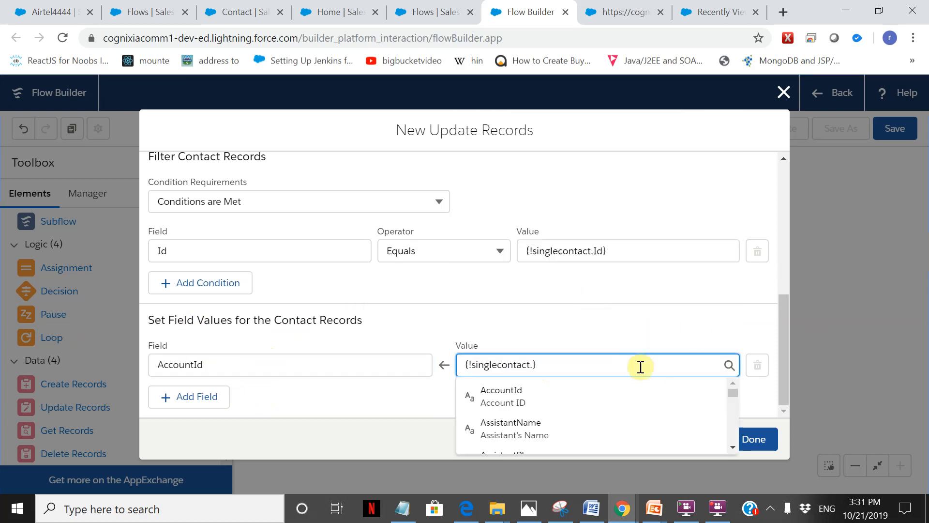
pyautogui.click(629, 316)
# Select the AccountId value for replacement, switch to Notepad and copy the airtel1 account's record ID.
pyautogui.moveTo(546, 365); pyautogui.dragTo(363, 367)
pyautogui.click(415, 512)
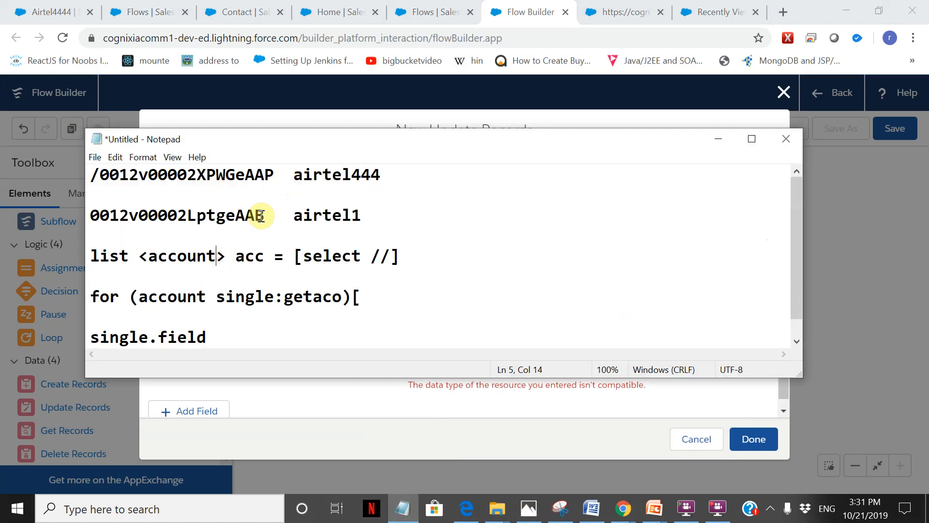
pyautogui.moveTo(271, 217); pyautogui.dragTo(88, 215)
pyautogui.hotkey('ctrl', 'c')
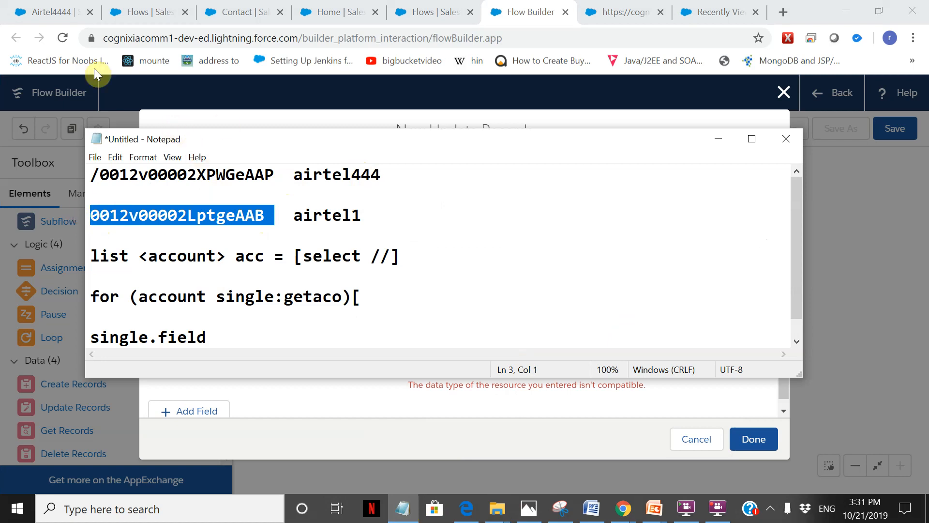
# Check which account the recently viewed contacts belong to in the Salesforce Contacts list.
pyautogui.click(43, 7)
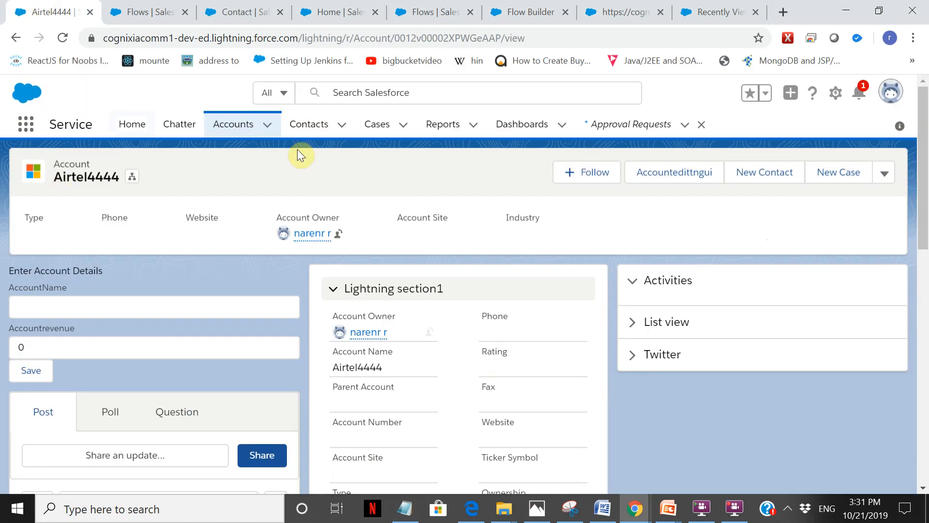
pyautogui.click(307, 124)
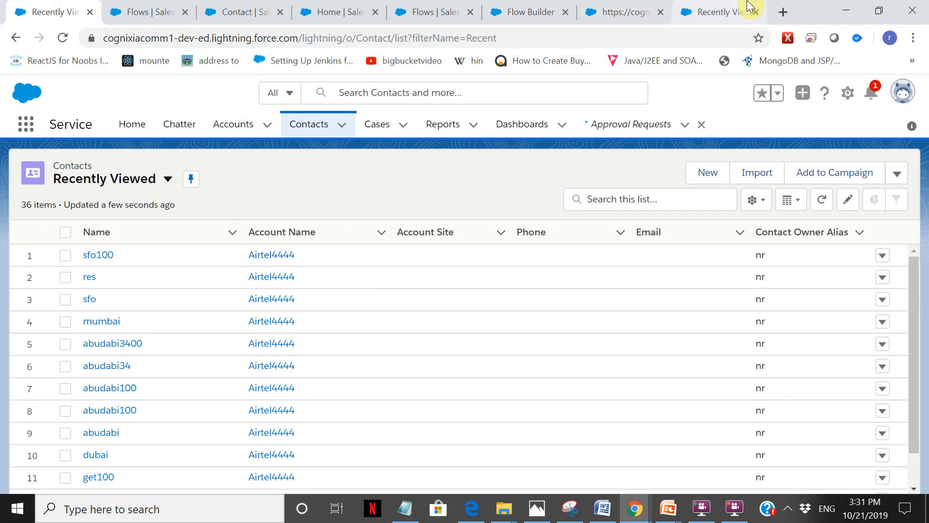
pyautogui.click(588, 6)
# Back in Flow Builder, paste the airtel1 record ID as the AccountId value and finish the Update Records element.
pyautogui.click(551, 7)
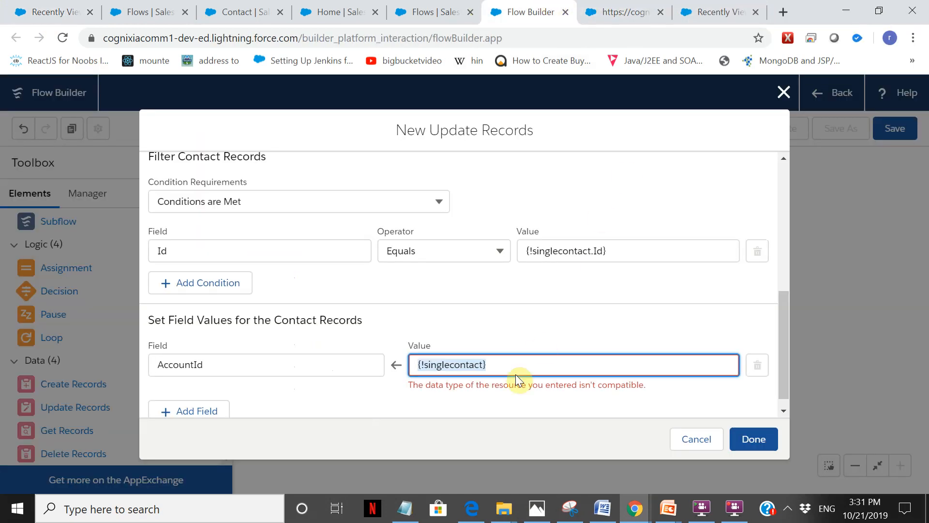
pyautogui.hotkey('ctrl', 'v')
pyautogui.click(585, 423)
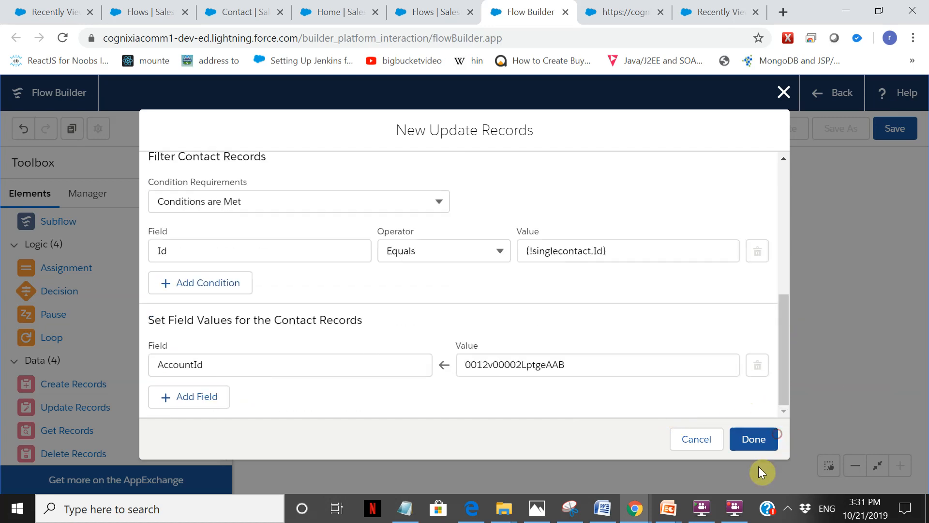
pyautogui.click(765, 444)
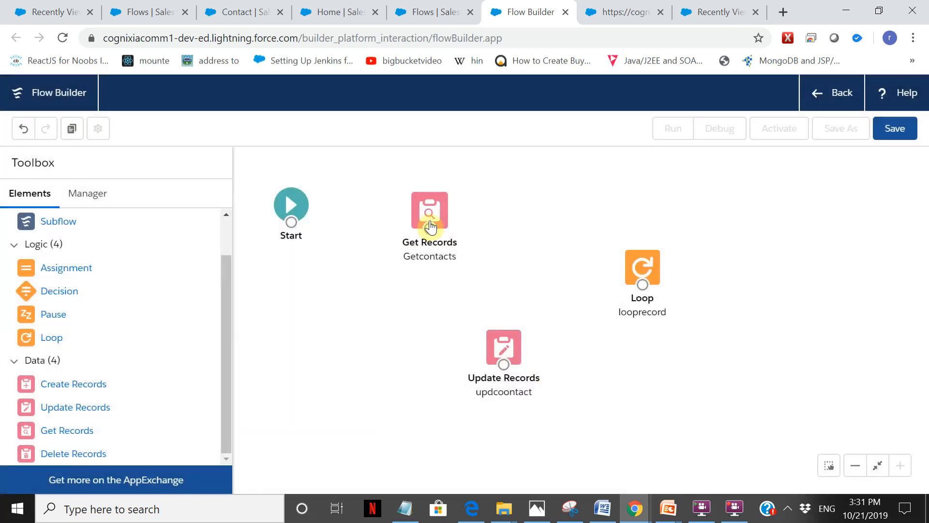
# Review the Getcontacts element's AccountId filter against the Notepad account IDs, and check its record storage settings and stored fields.
pyautogui.doubleClick(431, 226)
pyautogui.moveTo(781, 202); pyautogui.dragTo(786, 304)
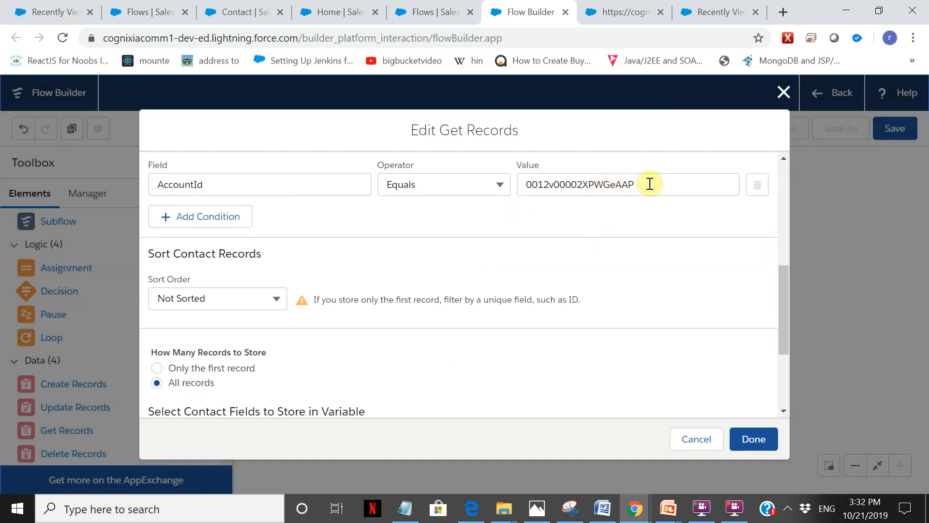
pyautogui.click(405, 508)
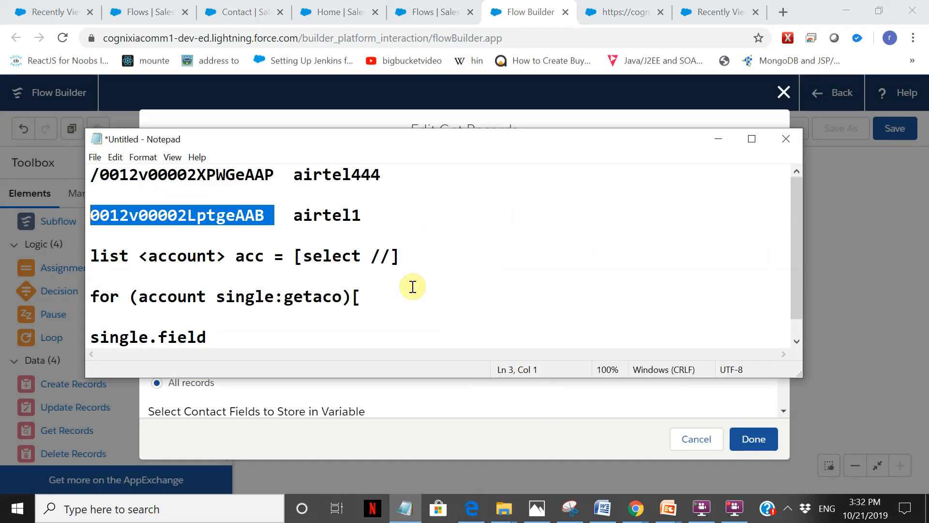
pyautogui.click(446, 410)
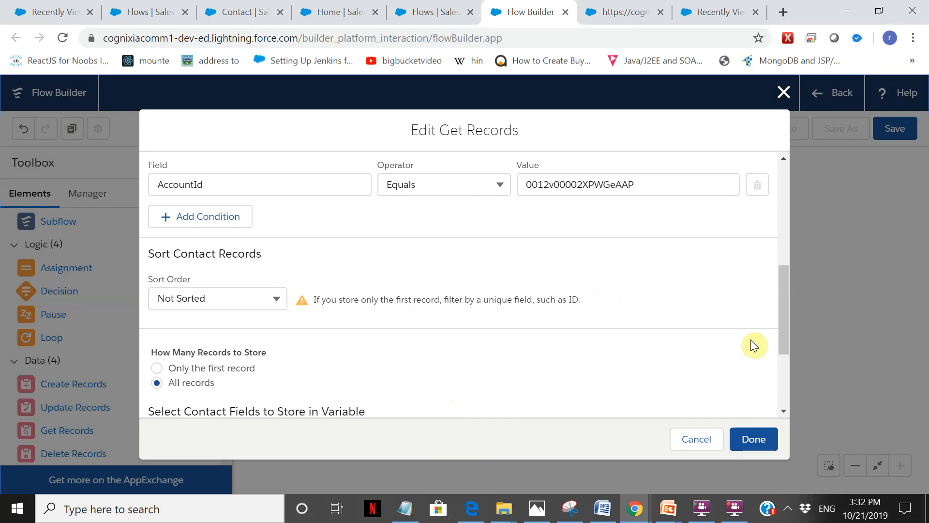
pyautogui.moveTo(779, 304); pyautogui.dragTo(786, 361)
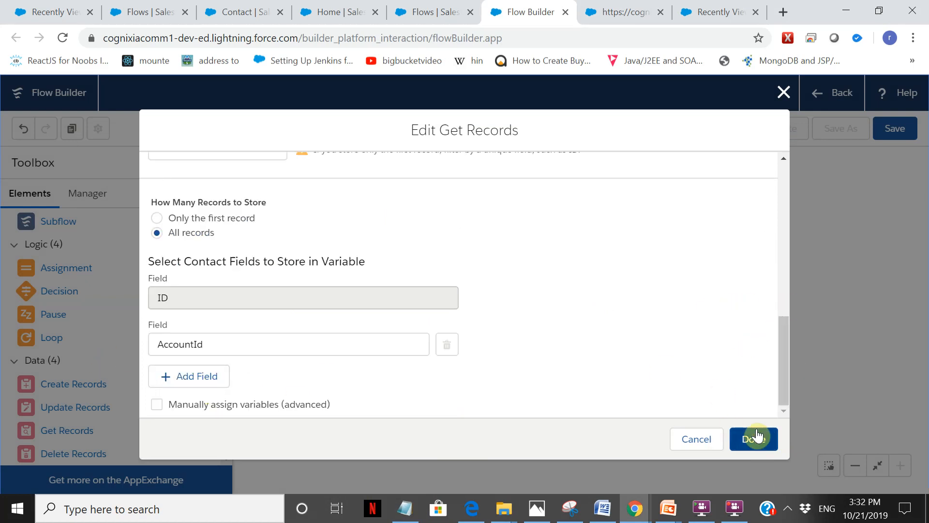
pyautogui.click(767, 445)
# Review the looprecord element's collection variable, direction and loop variable.
pyautogui.doubleClick(644, 264)
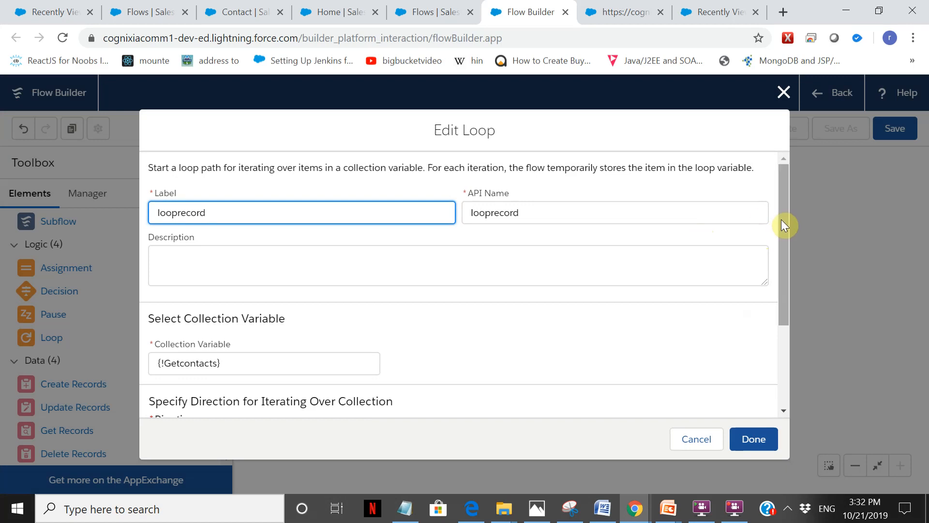
pyautogui.moveTo(782, 220); pyautogui.dragTo(806, 307)
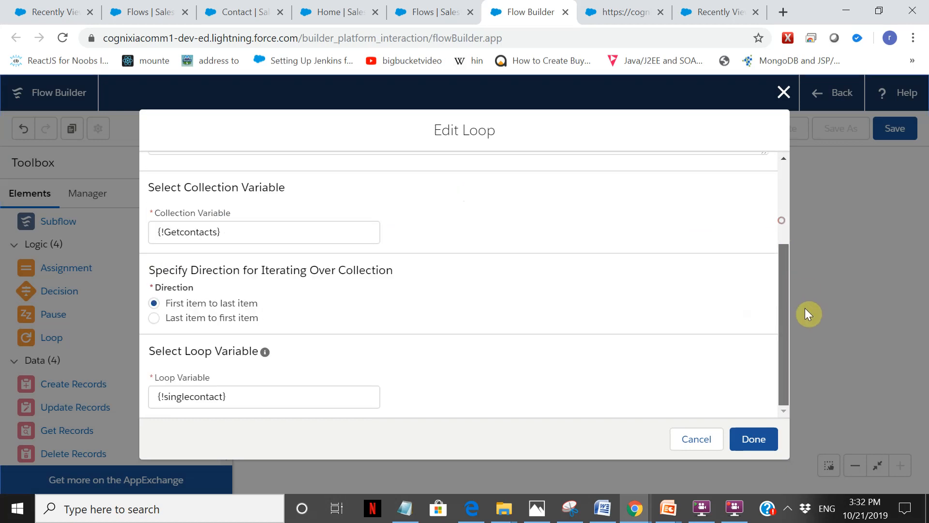
pyautogui.click(768, 450)
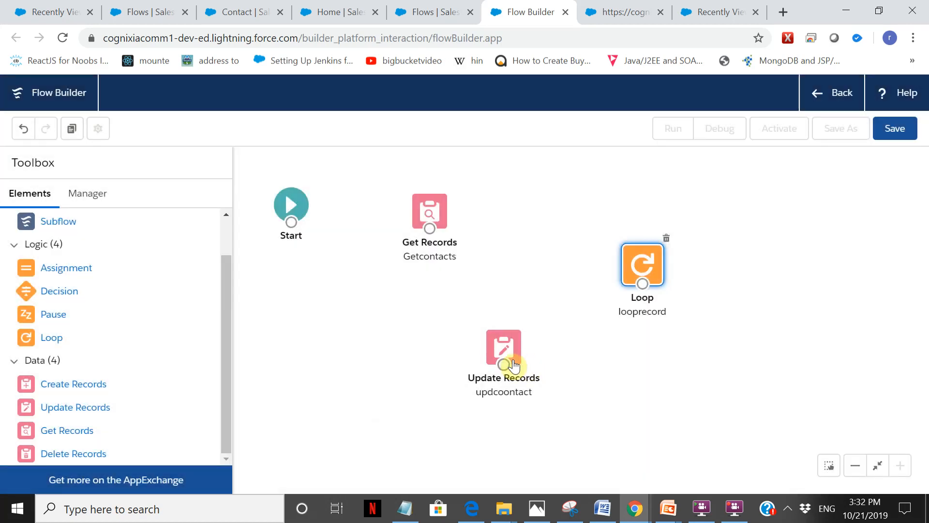
# Review the updcoontact element's Id filter and AccountId assignment, comparing the account ID with the Notepad notes.
pyautogui.doubleClick(505, 350)
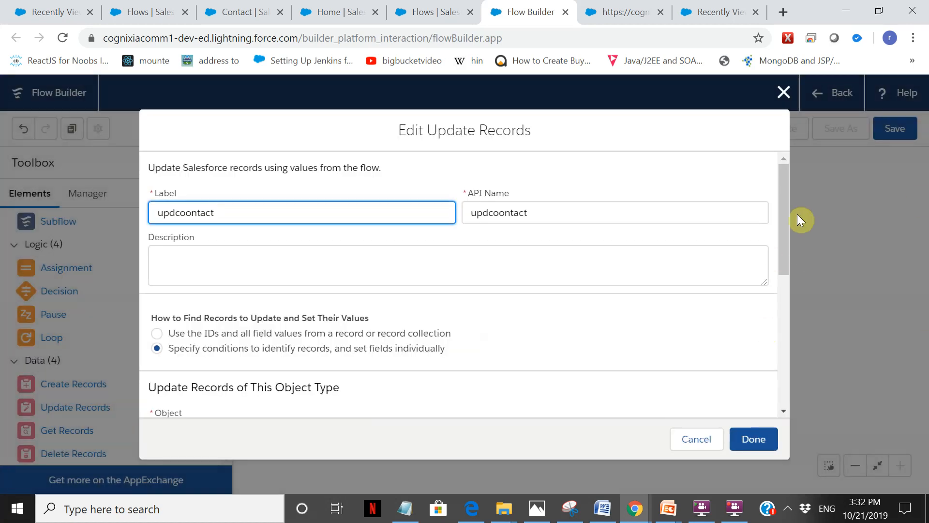
pyautogui.moveTo(785, 199); pyautogui.dragTo(774, 298)
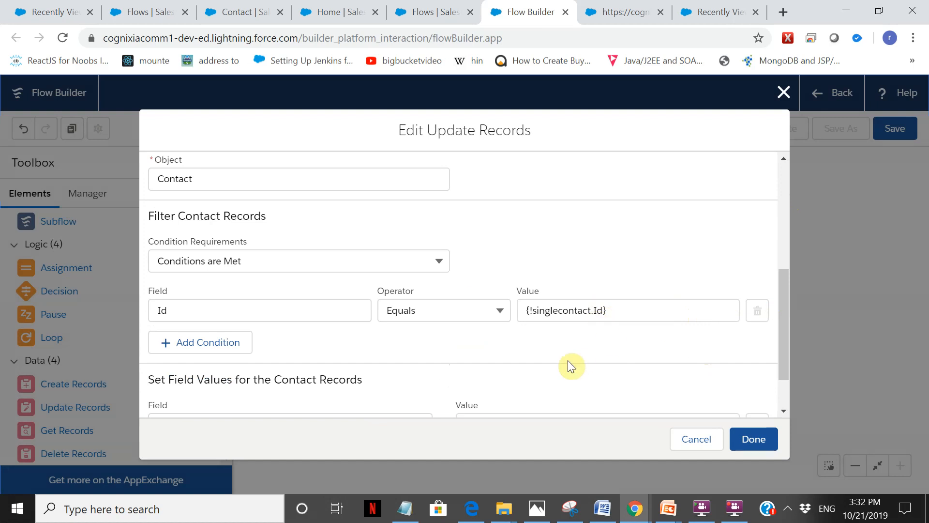
pyautogui.moveTo(786, 303); pyautogui.dragTo(785, 343)
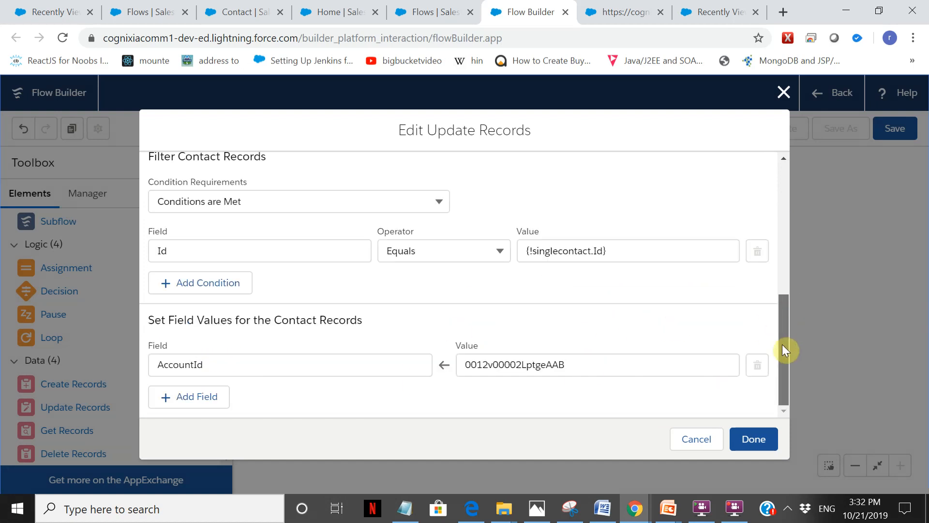
pyautogui.click(408, 509)
pyautogui.click(411, 511)
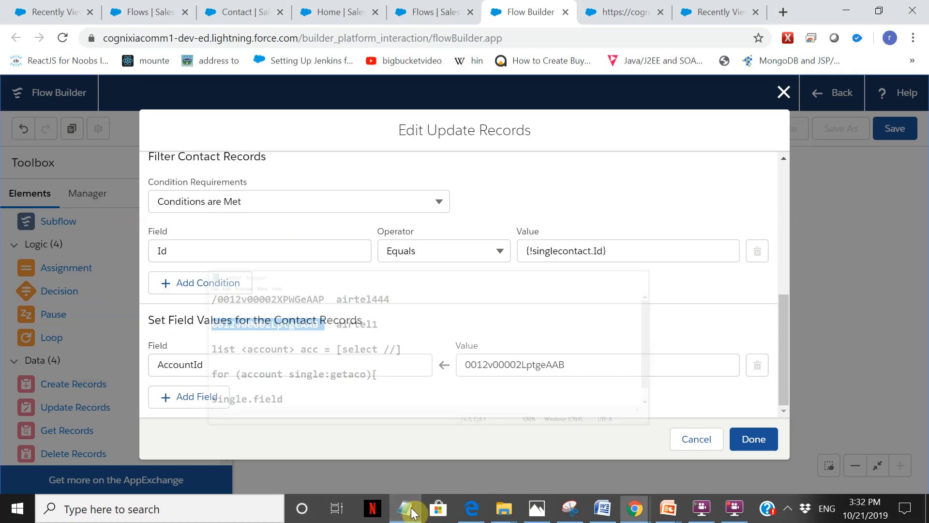
pyautogui.click(767, 441)
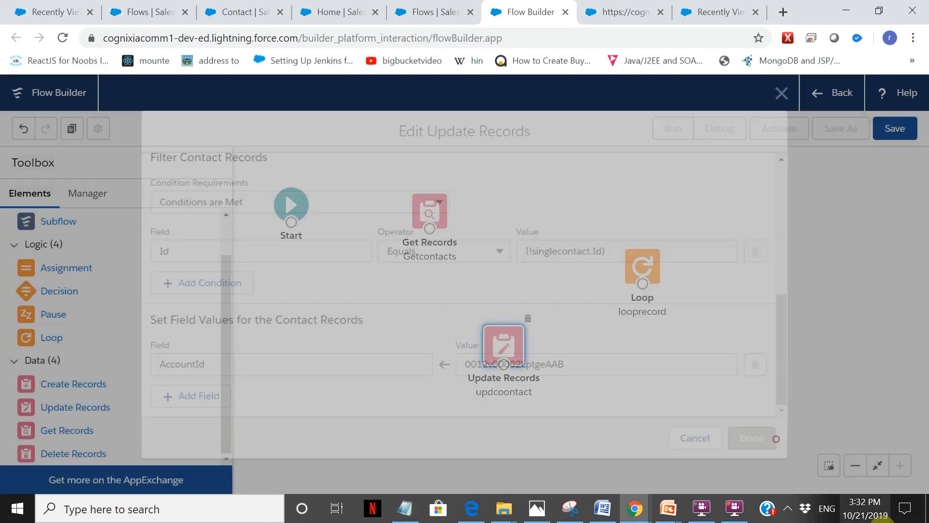
# Connect Start to the Getcontacts element and Getcontacts to the looprecord loop.
pyautogui.moveTo(291, 222)
pyautogui.mouseDown()
pyautogui.moveTo(426, 216)
pyautogui.moveTo(437, 226)
pyautogui.moveTo(430, 232)
pyautogui.moveTo(639, 266)
pyautogui.mouseUp()
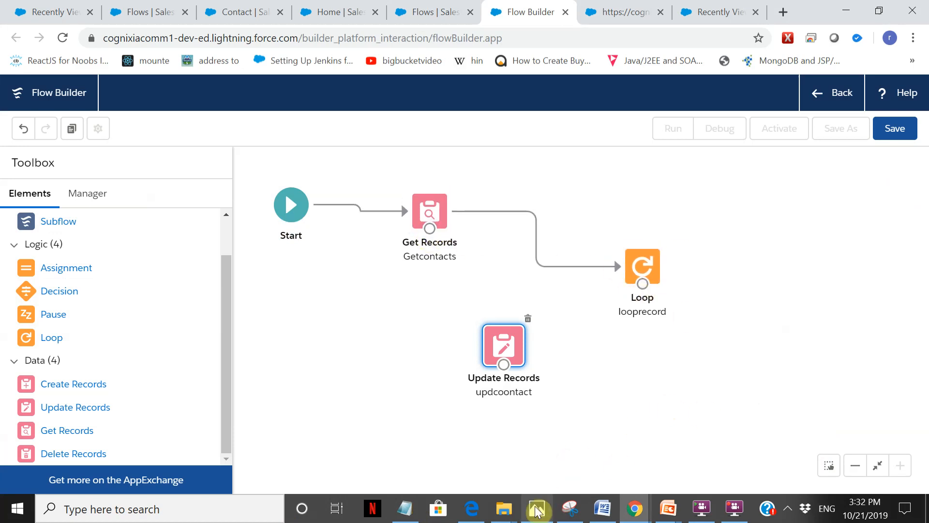
# In the Notepad pseudocode, enclose the for loop's body in curly braces and add the line "if on" above single.field.
pyautogui.click(404, 517)
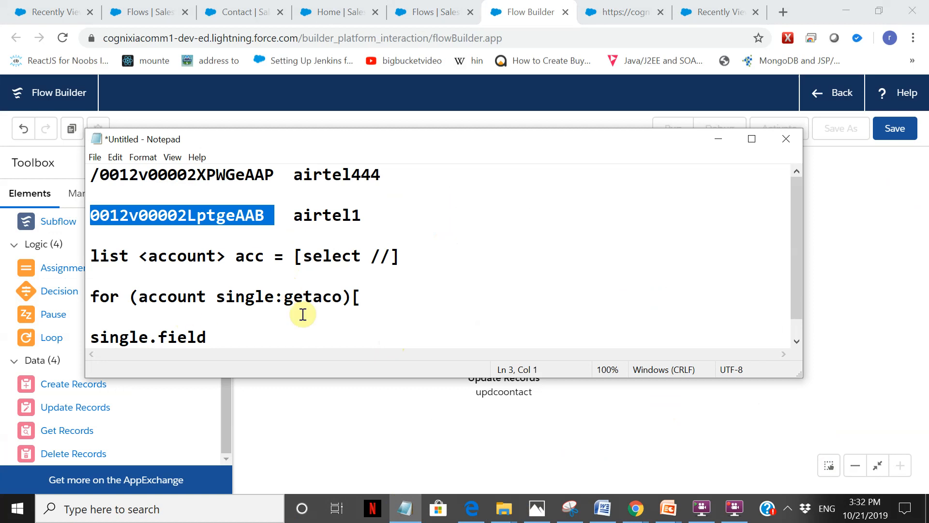
pyautogui.click(388, 299)
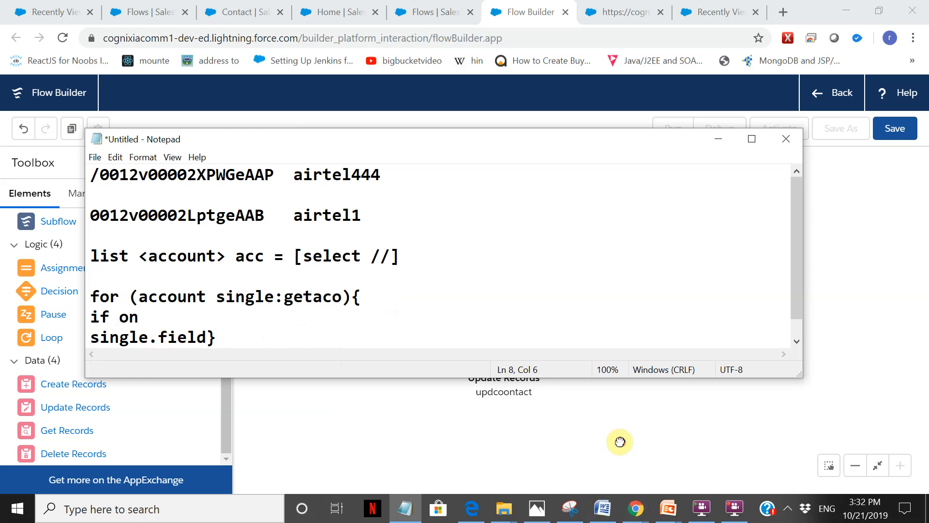
# Connect the looprecord loop to the updcoontact element with the loop connector "For each item in the collection".
pyautogui.click(618, 440)
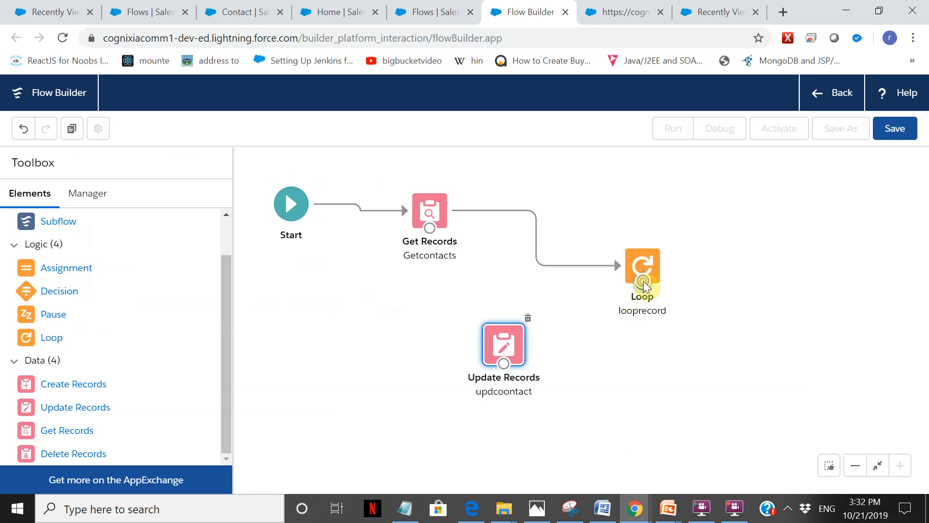
pyautogui.moveTo(643, 282); pyautogui.dragTo(500, 365)
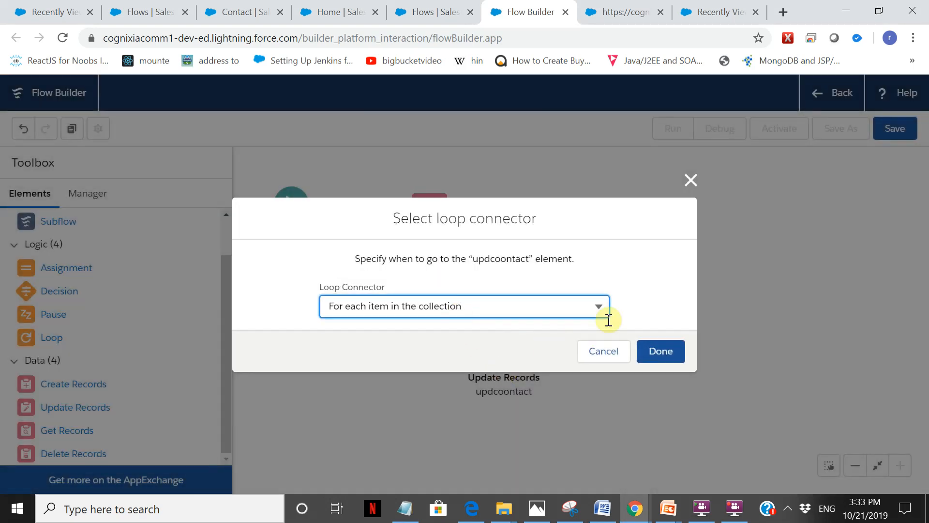
pyautogui.click(599, 308)
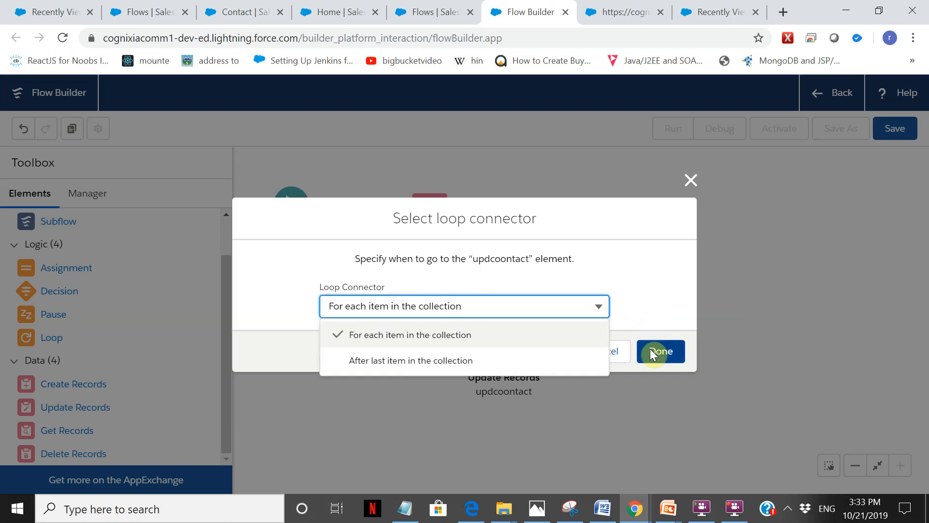
pyautogui.click(663, 361)
# Move the updcoontact element further below the loop and connect it back to looprecord.
pyautogui.moveTo(517, 364); pyautogui.dragTo(536, 393)
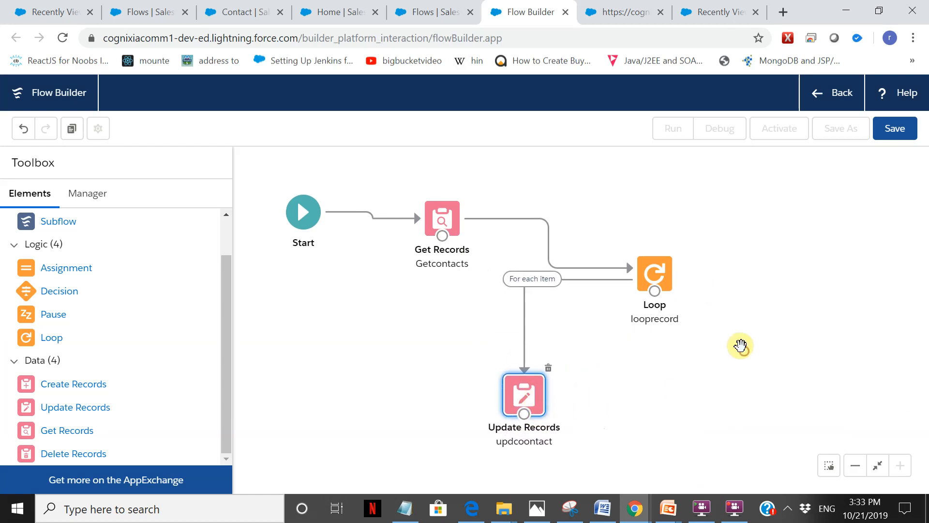
pyautogui.moveTo(527, 426)
pyautogui.mouseDown()
pyautogui.moveTo(533, 449)
pyautogui.moveTo(528, 411)
pyautogui.mouseUp()
pyautogui.moveTo(522, 374); pyautogui.dragTo(599, 304)
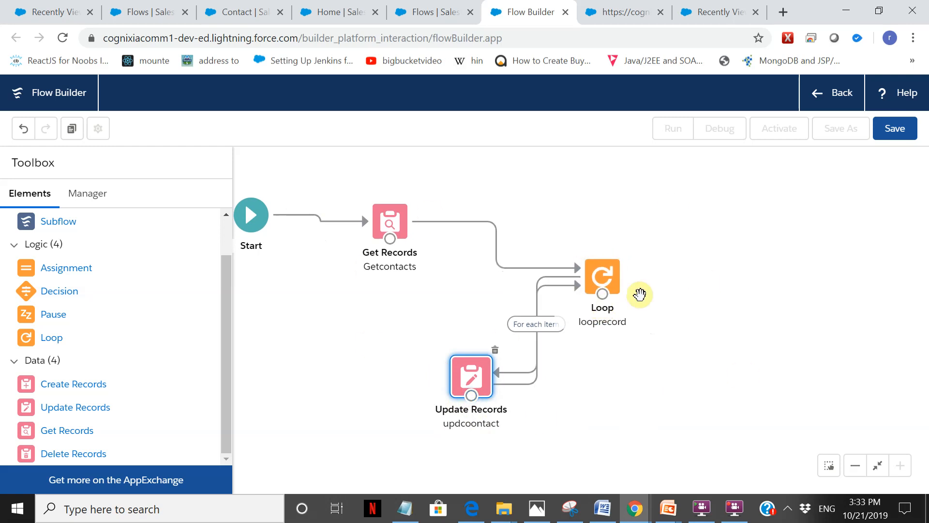
# Save the flow with the label "Update accoint n contact" and the API name Update_record.
pyautogui.click(904, 130)
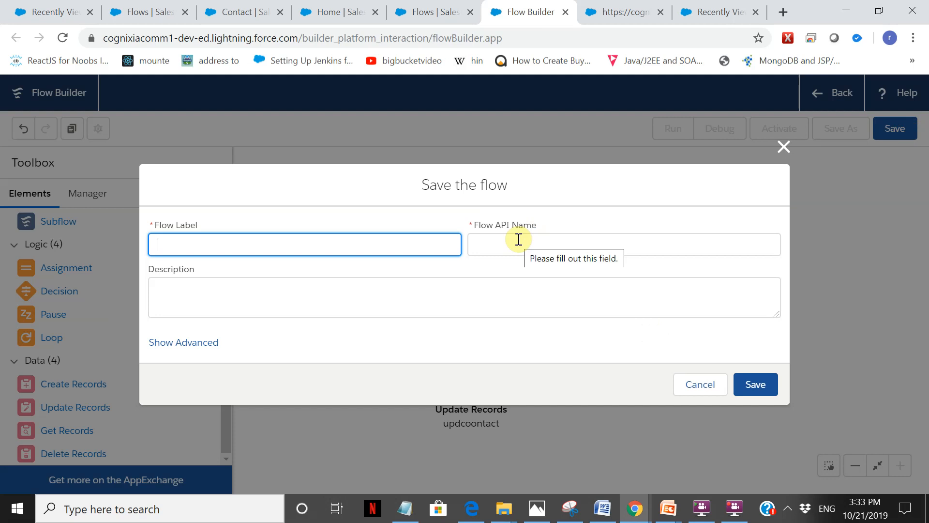
pyautogui.write('Update record')
pyautogui.click(732, 513)
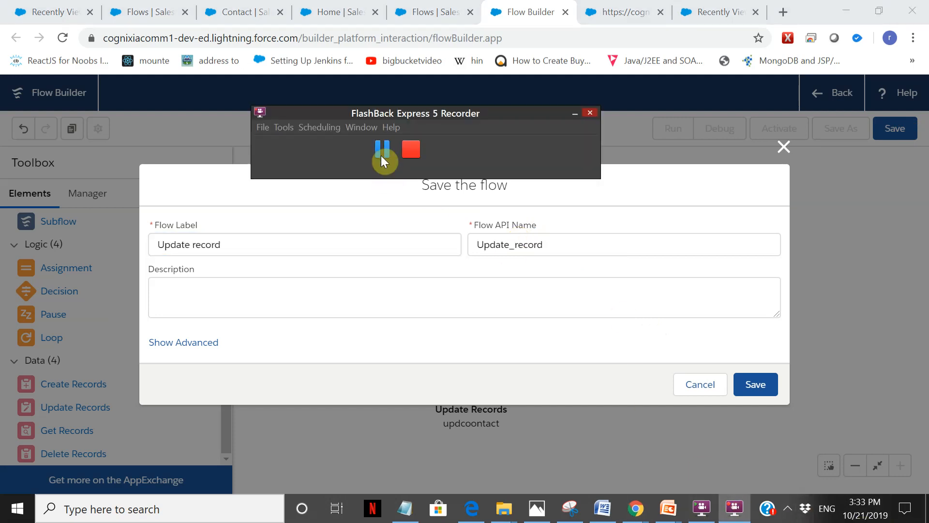
pyautogui.click(405, 293)
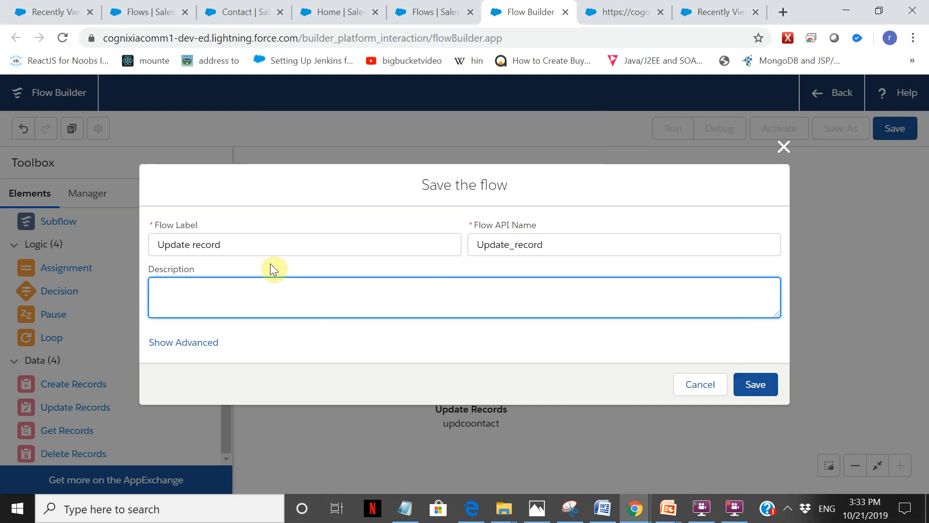
pyautogui.click(236, 245)
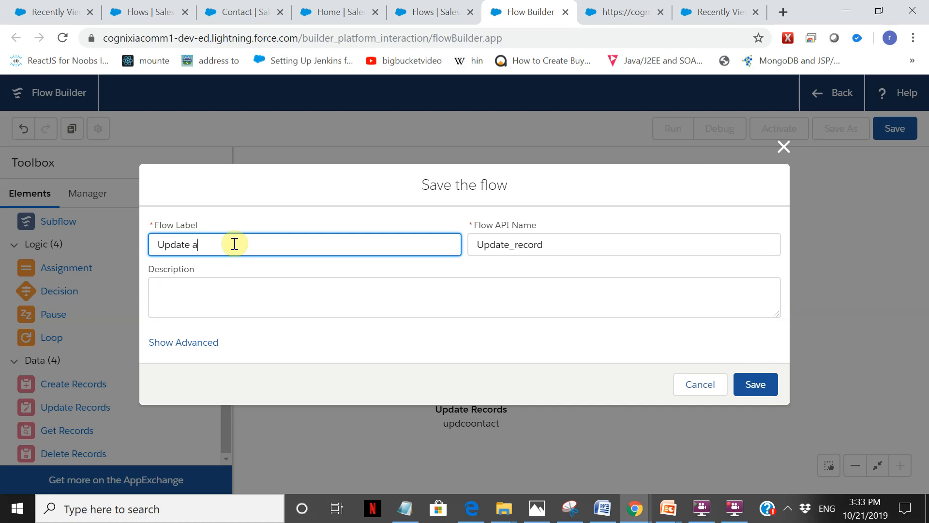
pyautogui.write('ct')
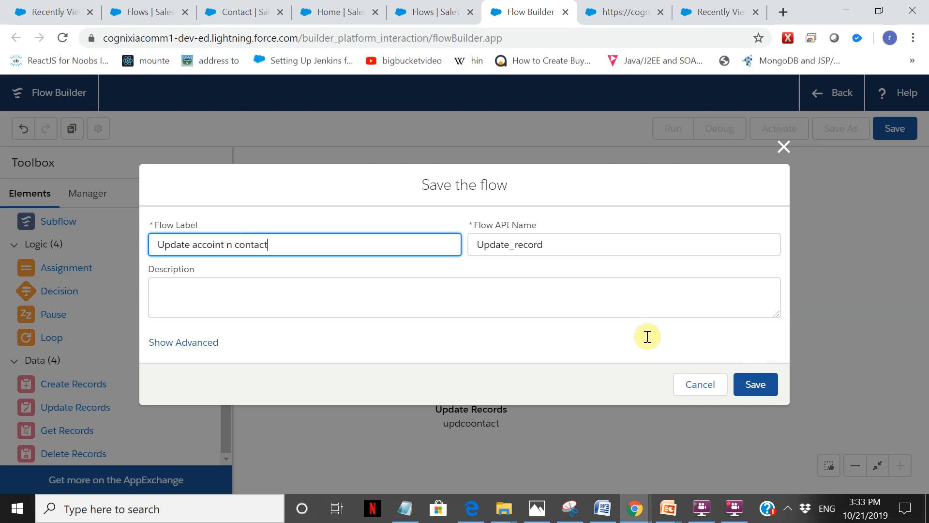
pyautogui.click(756, 393)
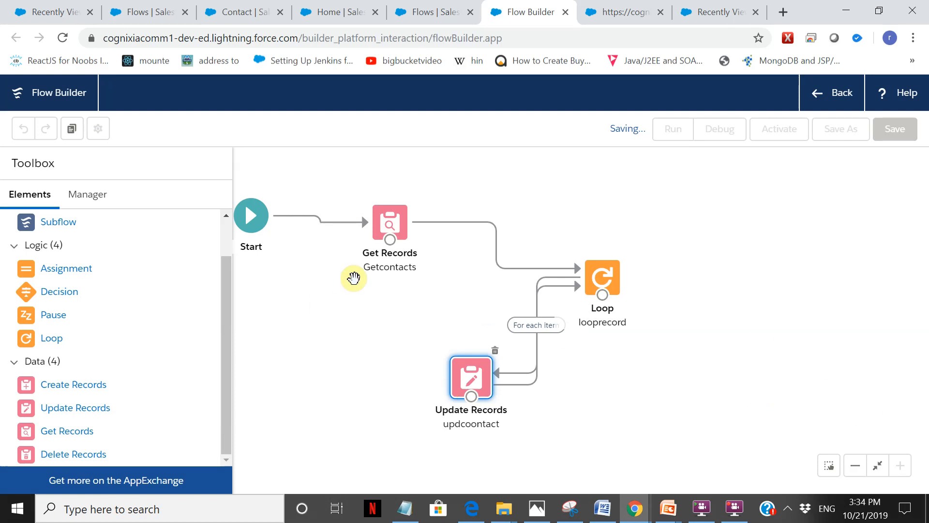
# Activate the saved flow and run it.
pyautogui.click(779, 136)
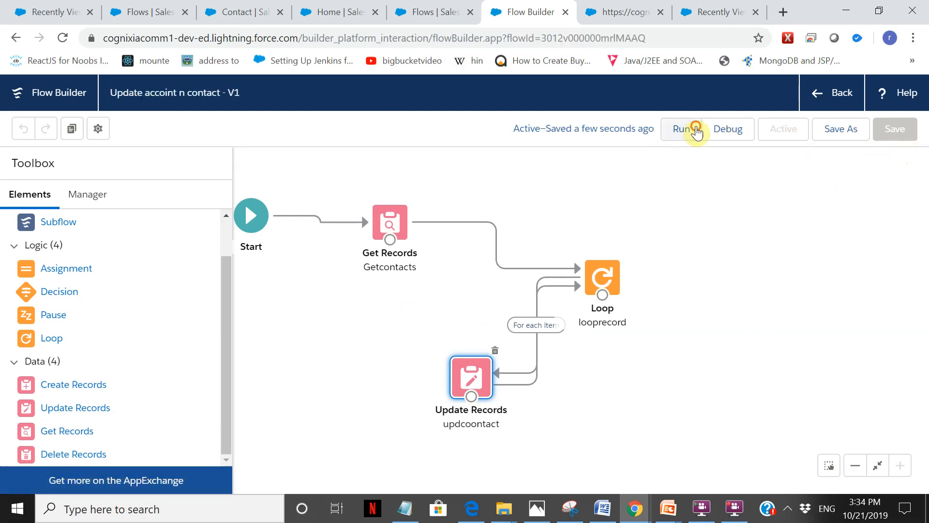
pyautogui.click(696, 127)
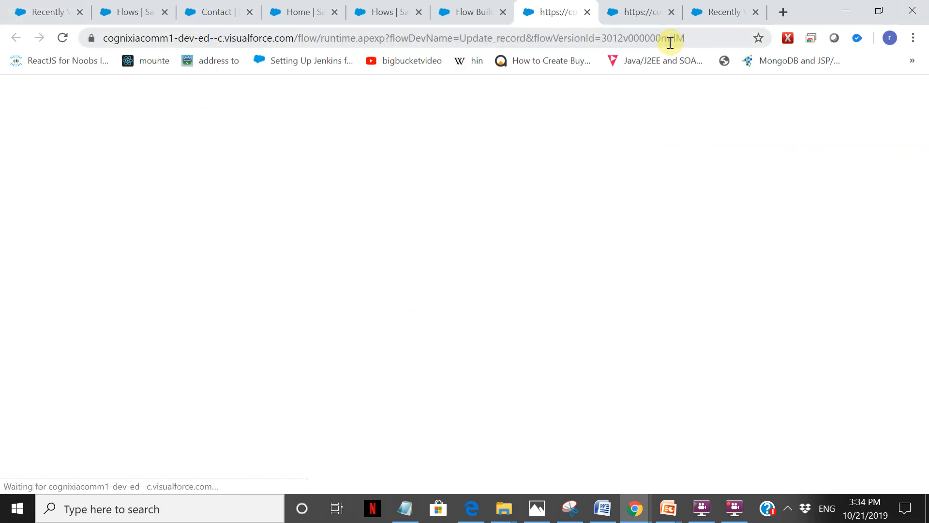
# Check the flow's run page for completion and reload the recently viewed Contacts list to check the account names.
pyautogui.click(45, 9)
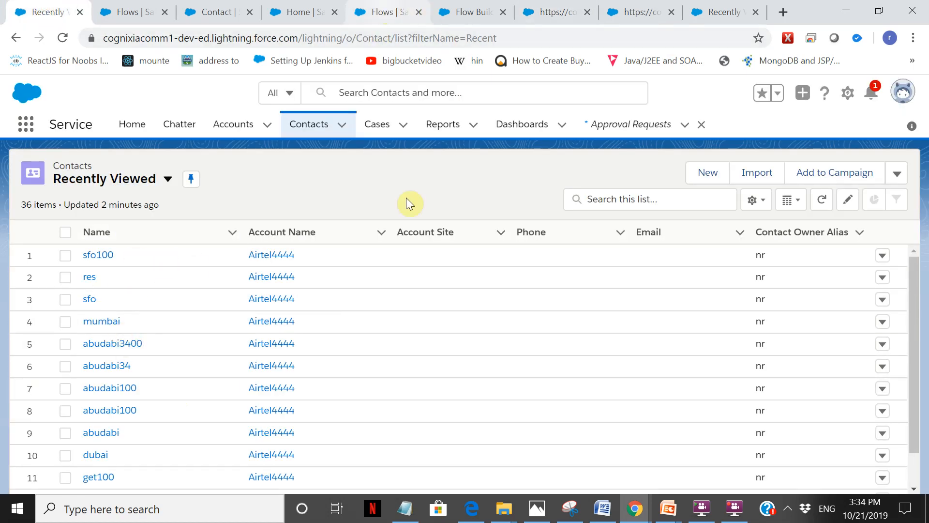
pyautogui.click(398, 10)
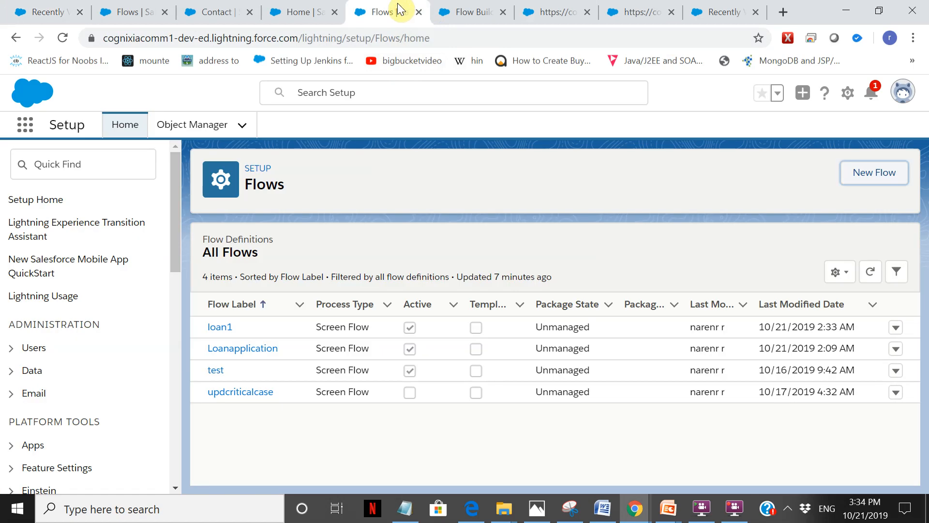
pyautogui.click(474, 9)
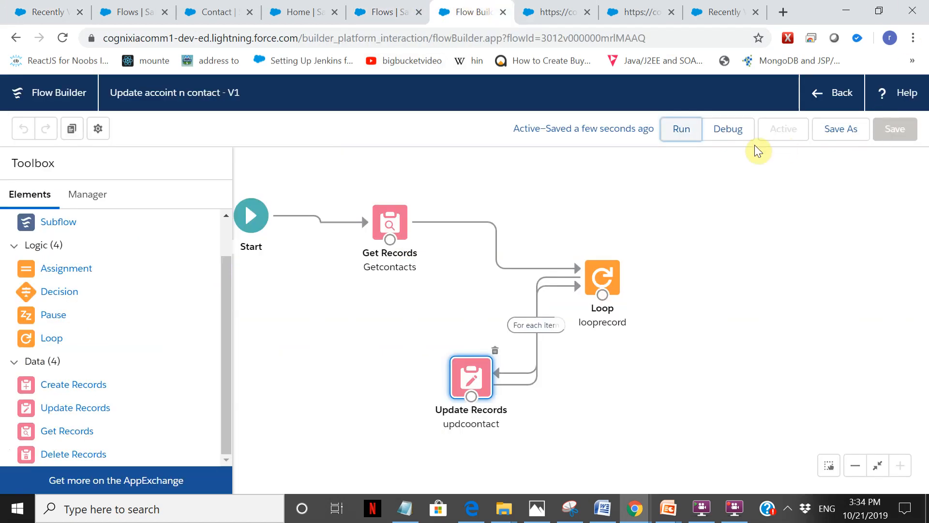
pyautogui.click(530, 7)
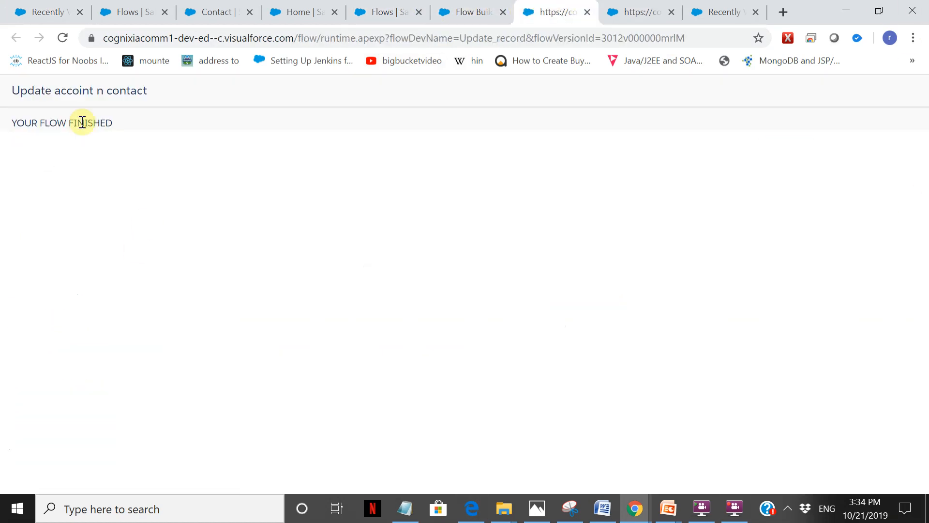
pyautogui.click(43, 18)
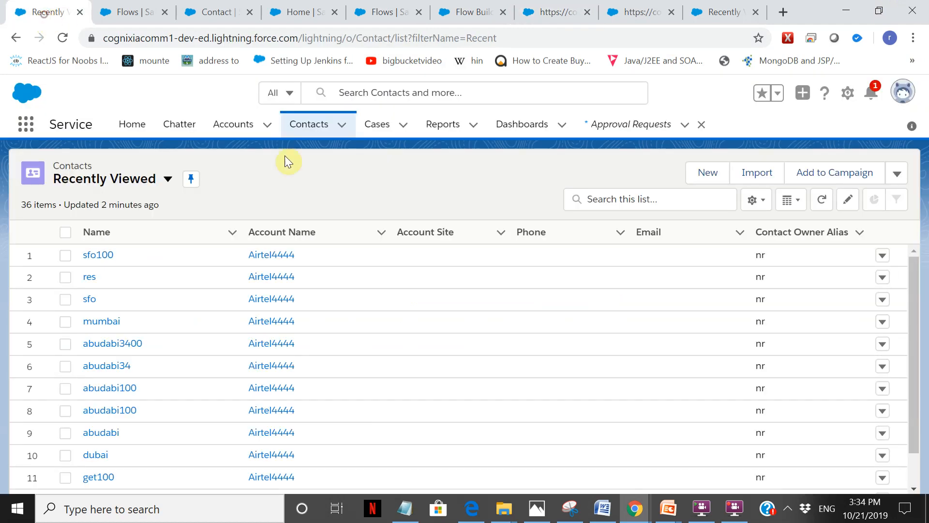
pyautogui.click(62, 39)
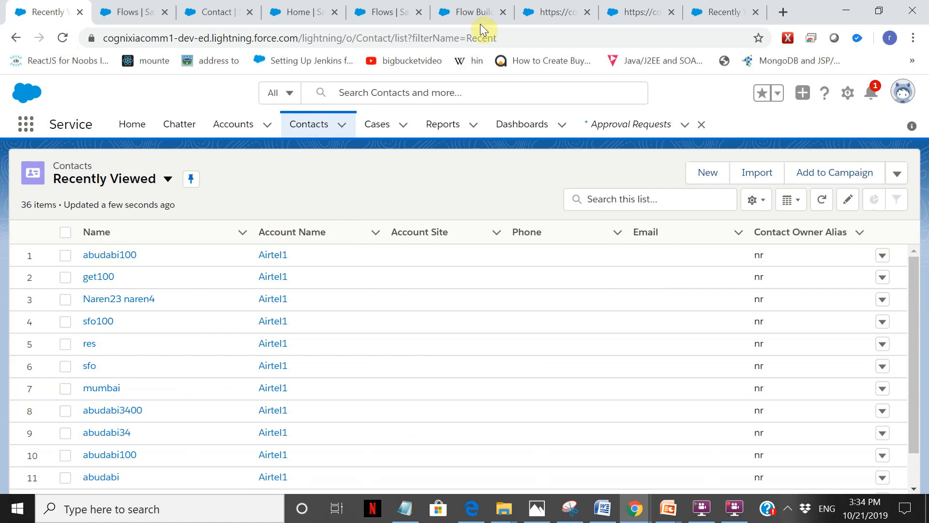
# Look at the Notepad pseudocode and review the Getcontacts element's object and filter settings in the flow.
pyautogui.click(465, 14)
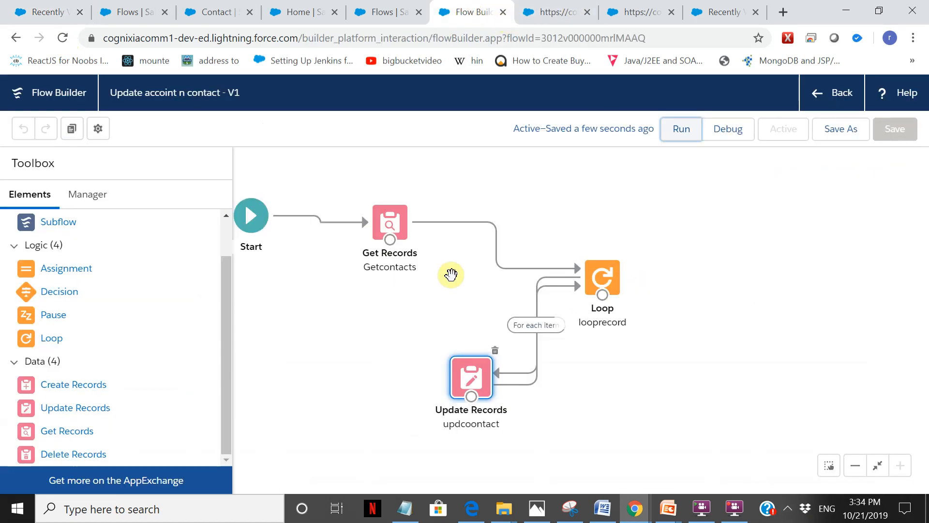
pyautogui.click(409, 514)
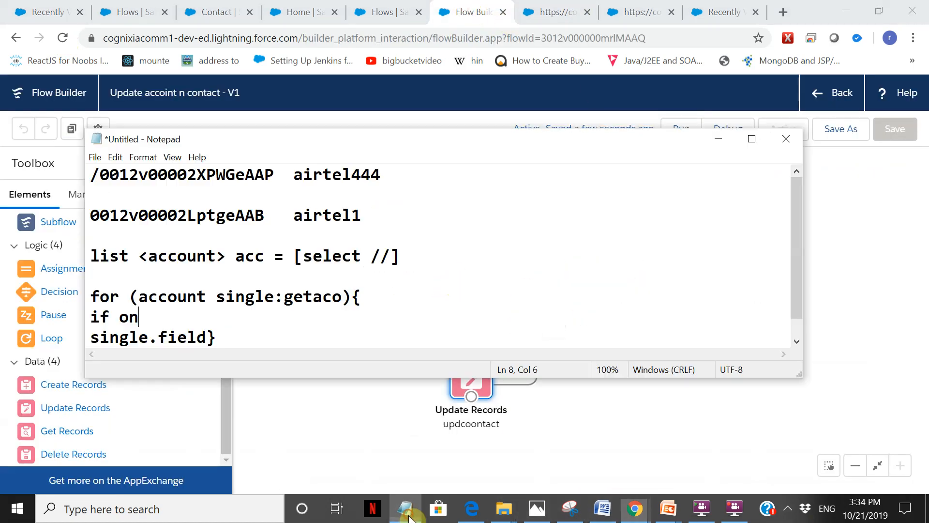
pyautogui.click(394, 433)
pyautogui.doubleClick(393, 222)
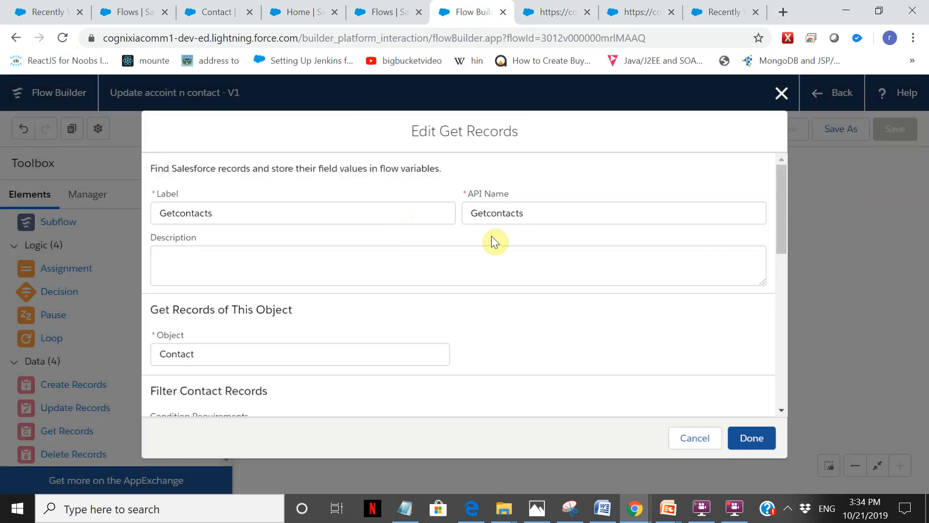
pyautogui.moveTo(784, 182); pyautogui.dragTo(774, 317)
pyautogui.moveTo(783, 363); pyautogui.dragTo(783, 240)
pyautogui.scroll(2, 782, 240)
pyautogui.click(753, 441)
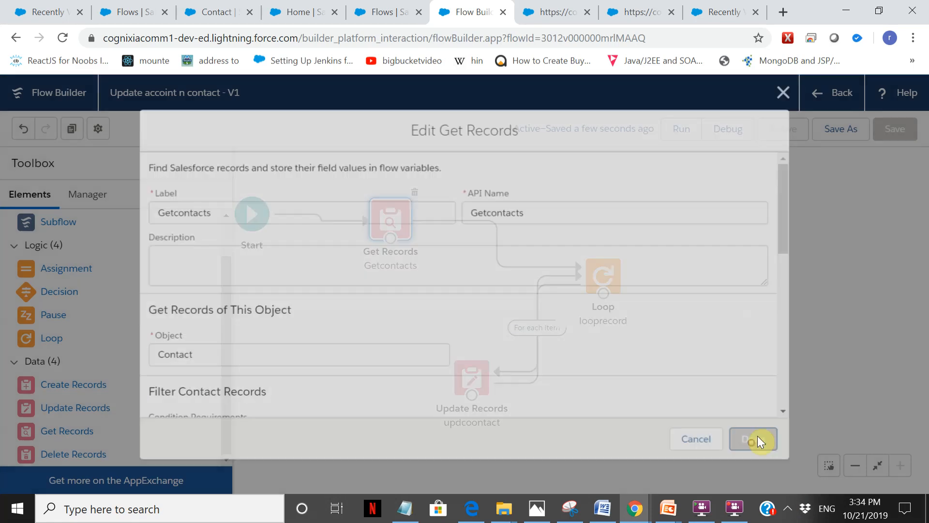
# Review the looprecord element's collection variable, direction and loop variable against the Notepad pseudocode.
pyautogui.click(391, 231)
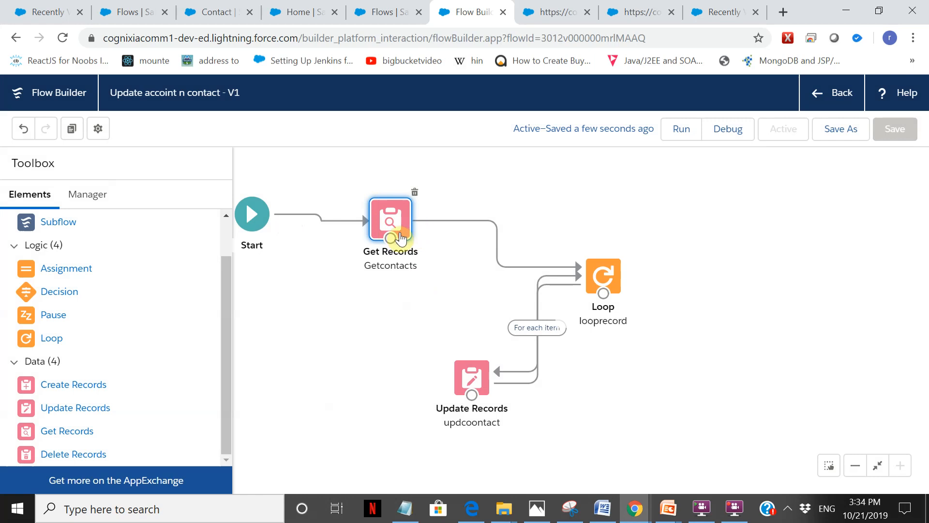
pyautogui.click(609, 280)
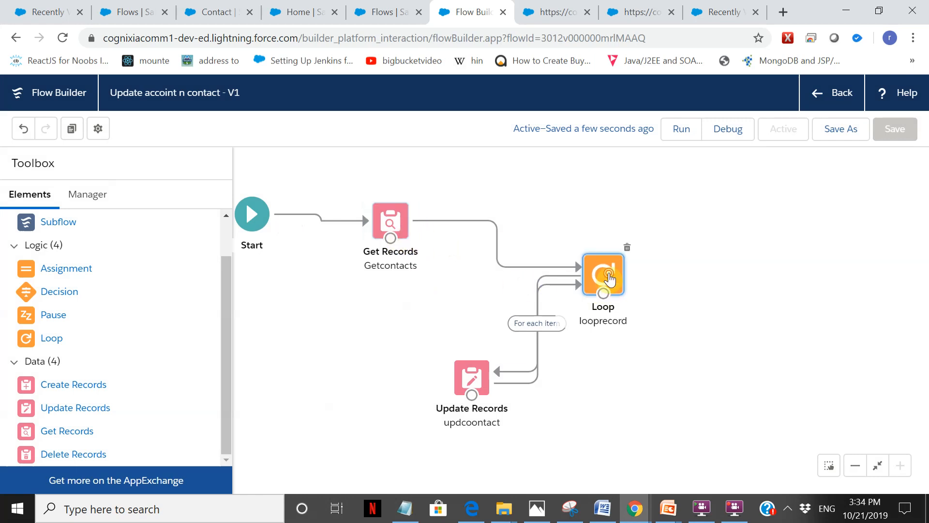
pyautogui.doubleClick(609, 280)
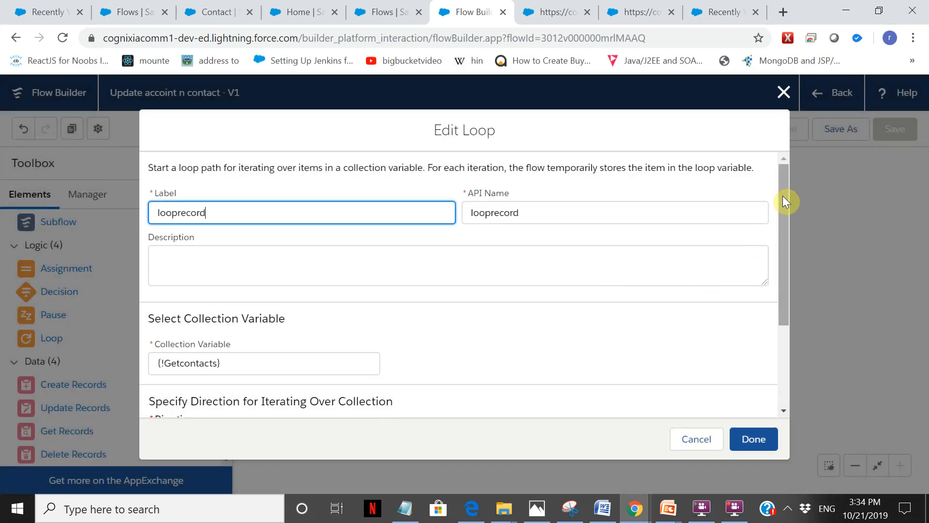
pyautogui.moveTo(785, 201); pyautogui.dragTo(735, 281)
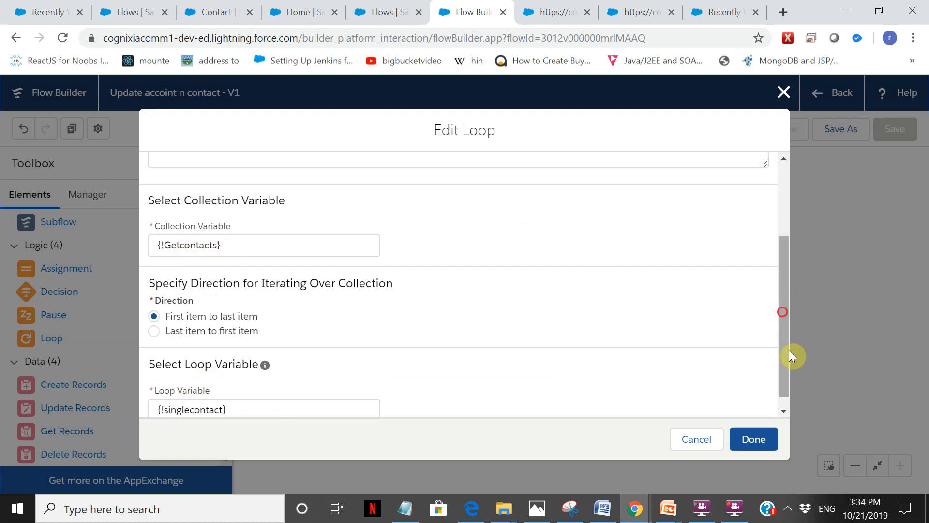
pyautogui.scroll(-1, 784, 315)
pyautogui.click(761, 439)
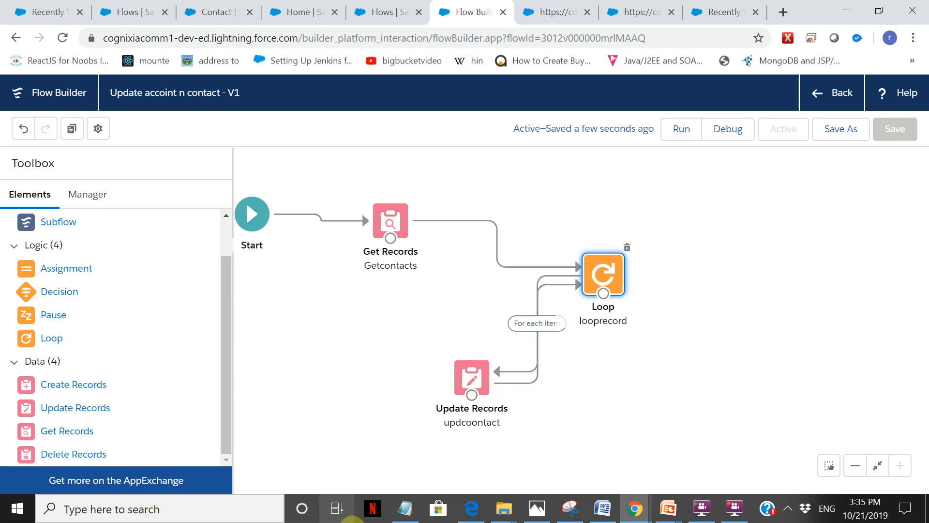
pyautogui.click(412, 512)
pyautogui.click(412, 512)
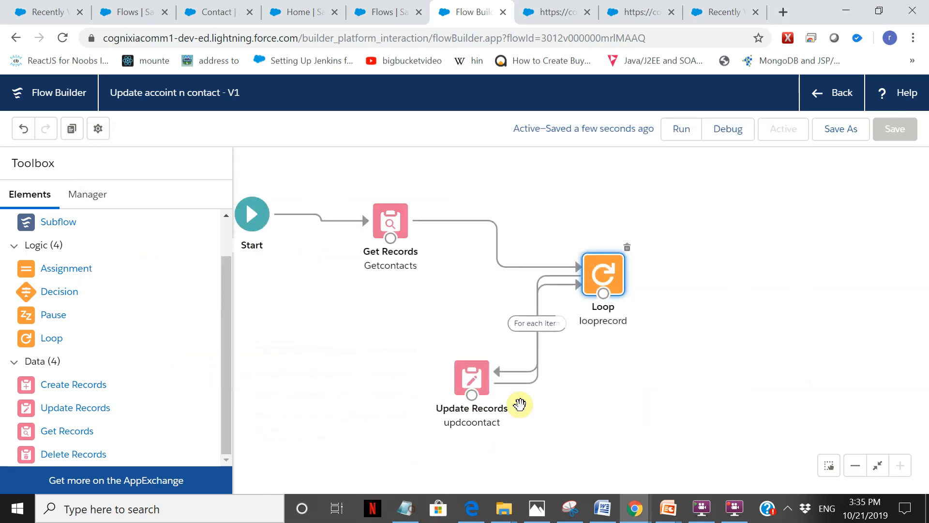
# Review the updcoontact element's condition requirements, Id filter and AccountId field assignment.
pyautogui.doubleClick(479, 376)
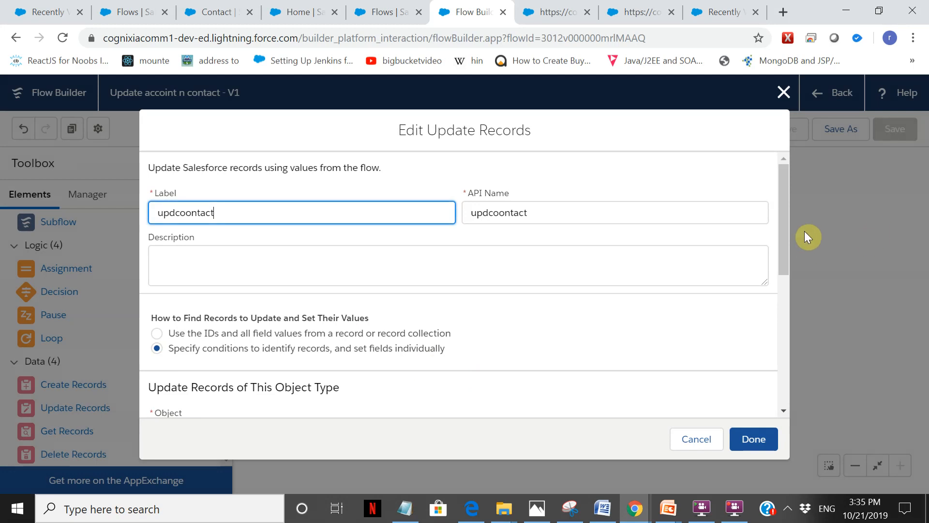
pyautogui.moveTo(786, 196); pyautogui.dragTo(796, 301)
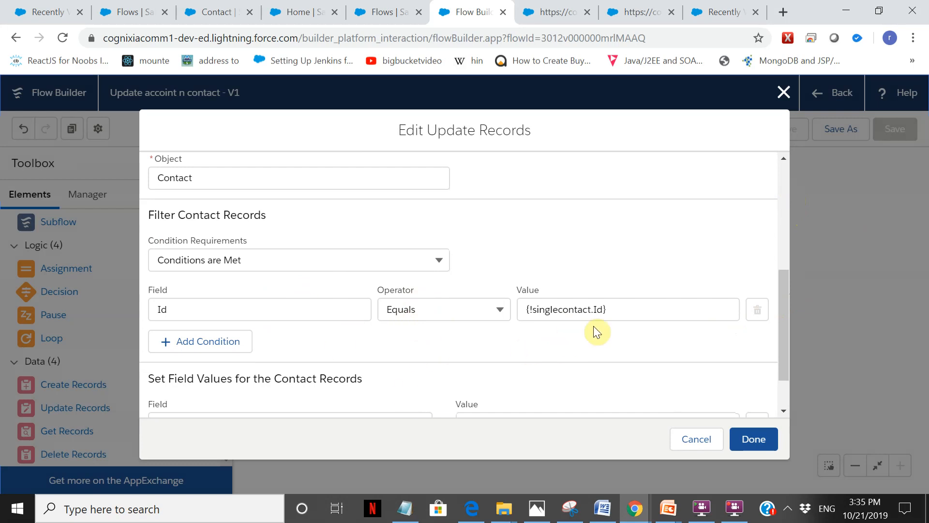
pyautogui.click(396, 260)
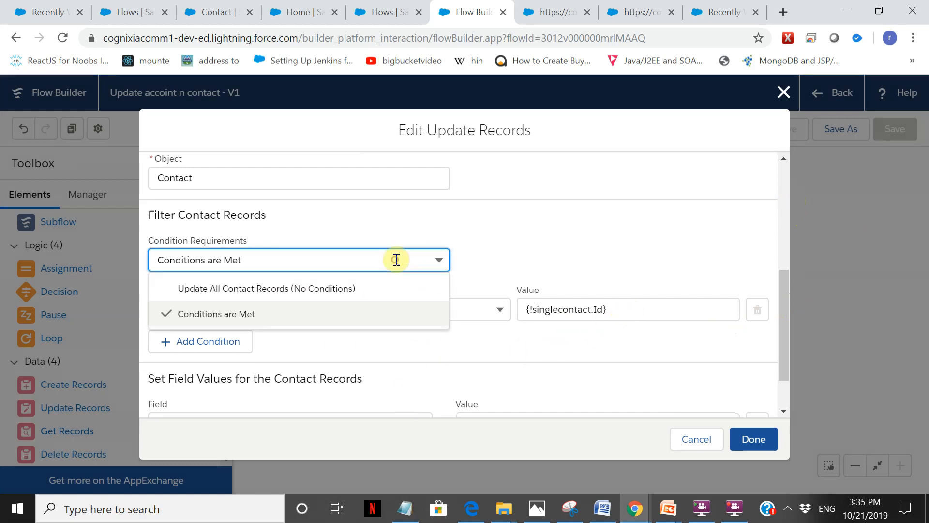
pyautogui.click(549, 245)
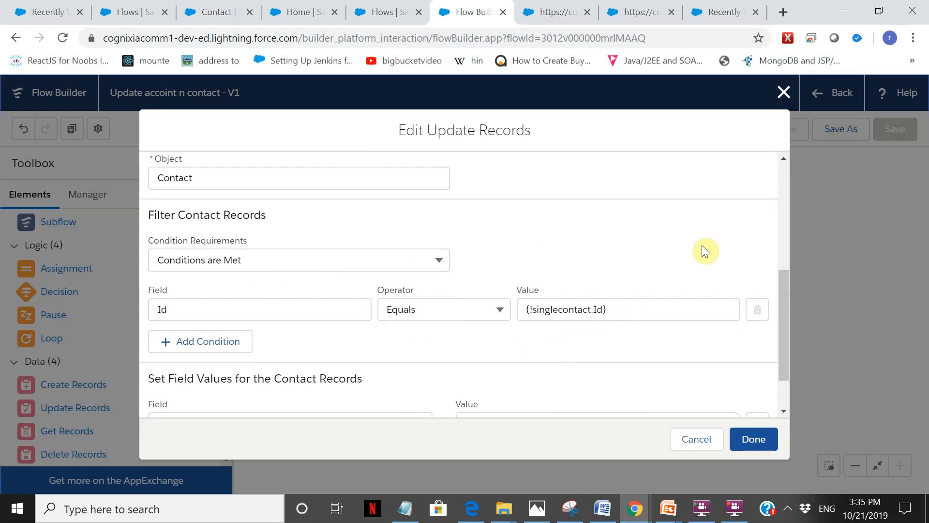
pyautogui.moveTo(787, 311); pyautogui.dragTo(790, 363)
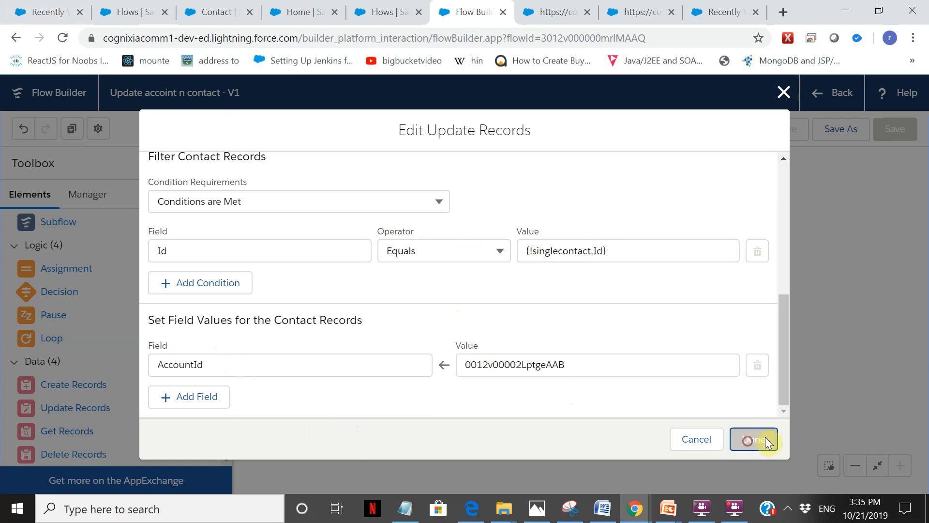
pyautogui.click(753, 448)
# Return to the recently viewed Contacts list to check the contacts' account names.
pyautogui.click(49, 12)
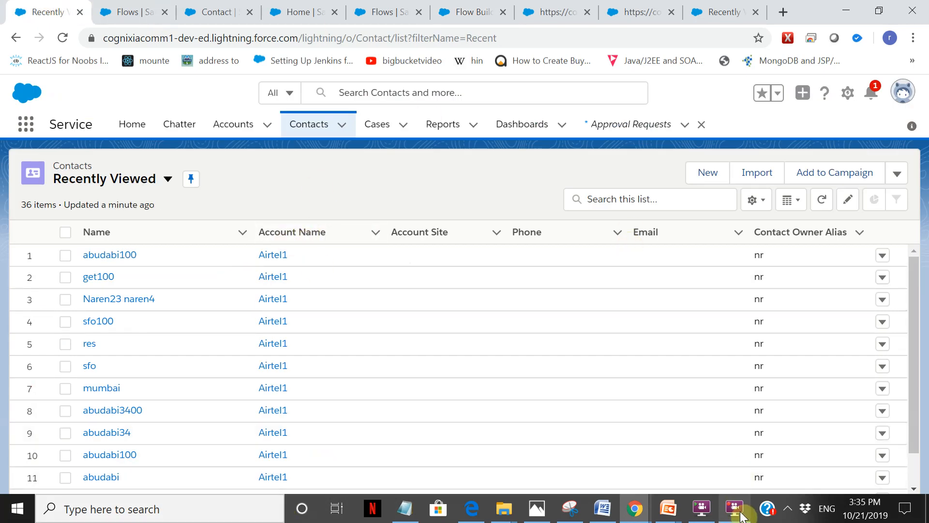
pyautogui.moveTo(742, 516)
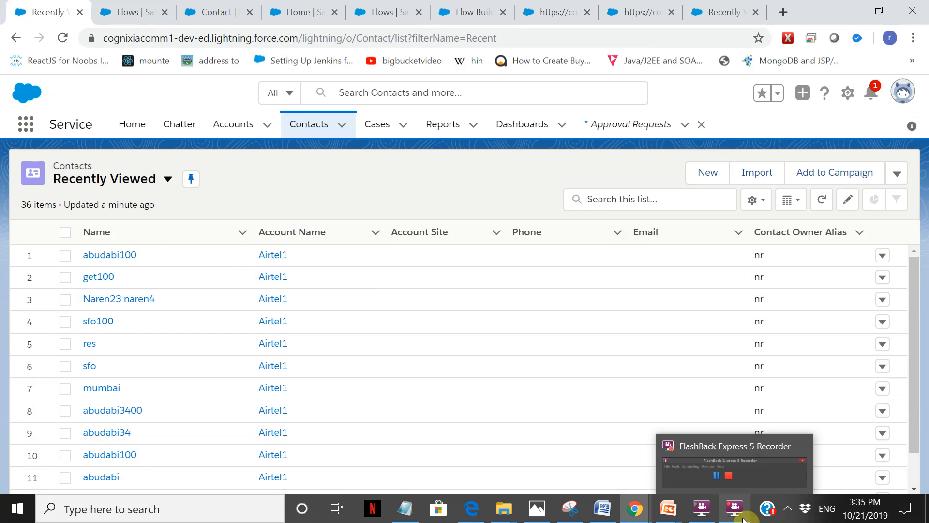
pyautogui.click(743, 518)
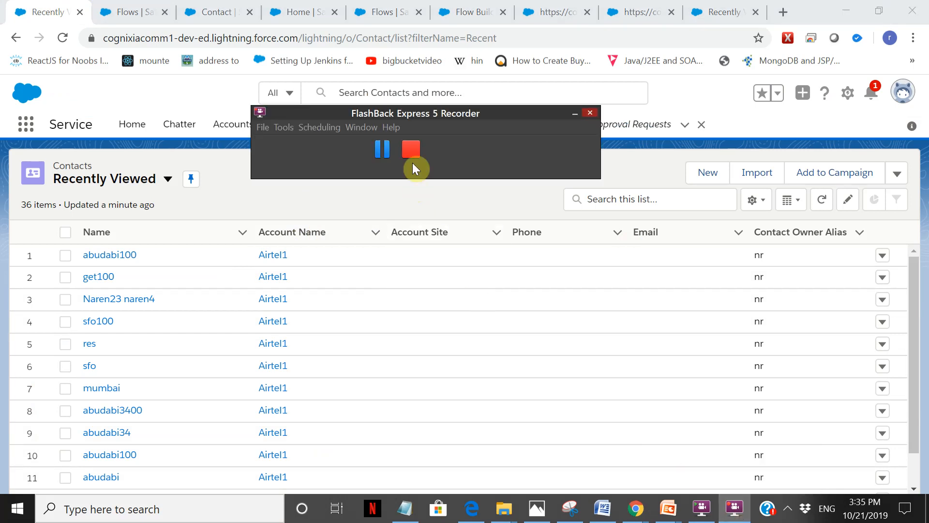